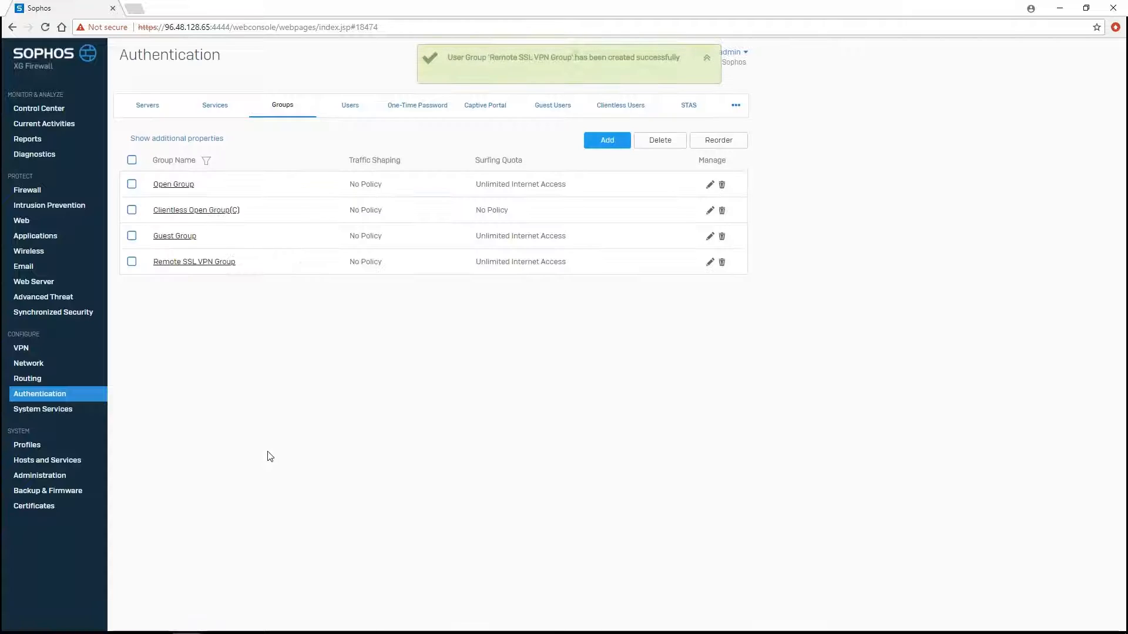
- Create a new user account, entering its username, display name and password twice
click(348, 110)
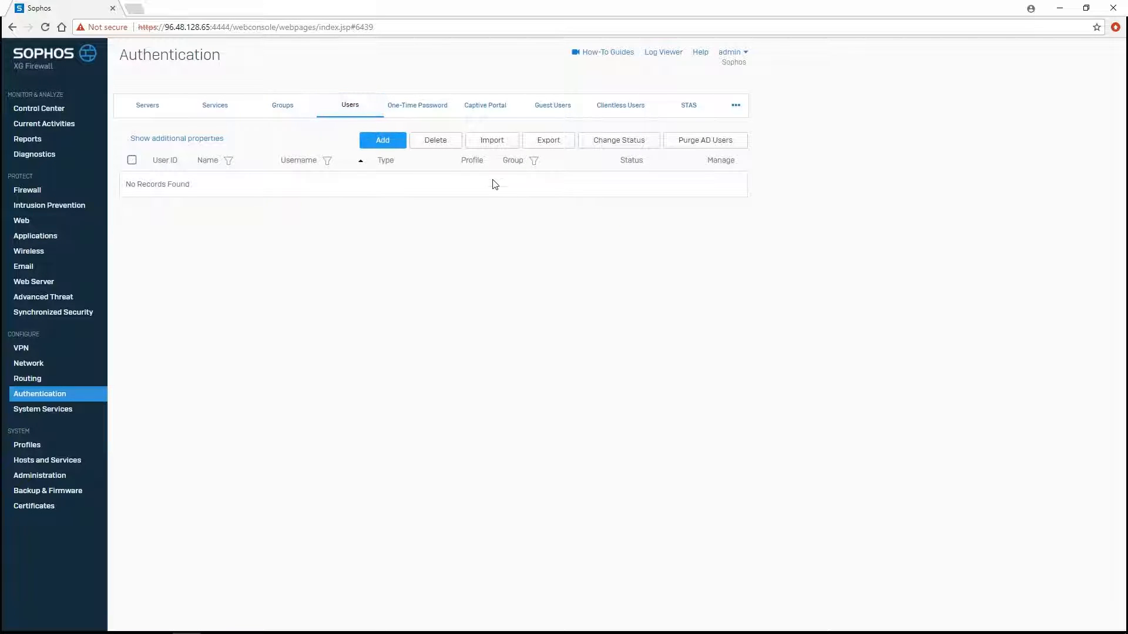
click(386, 142)
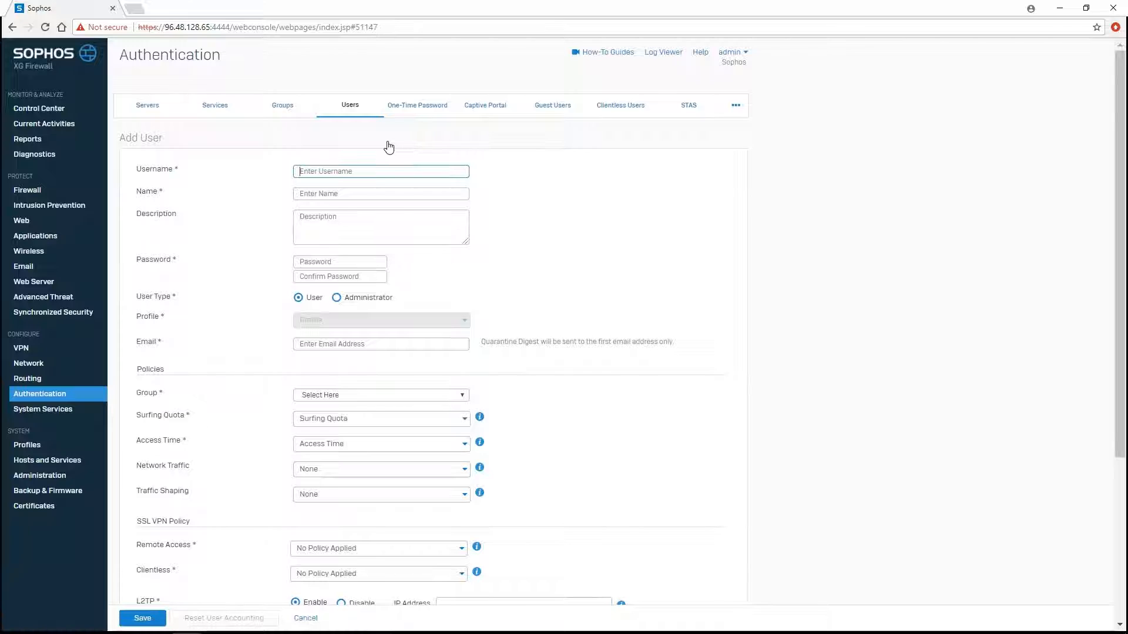
text(Jo)
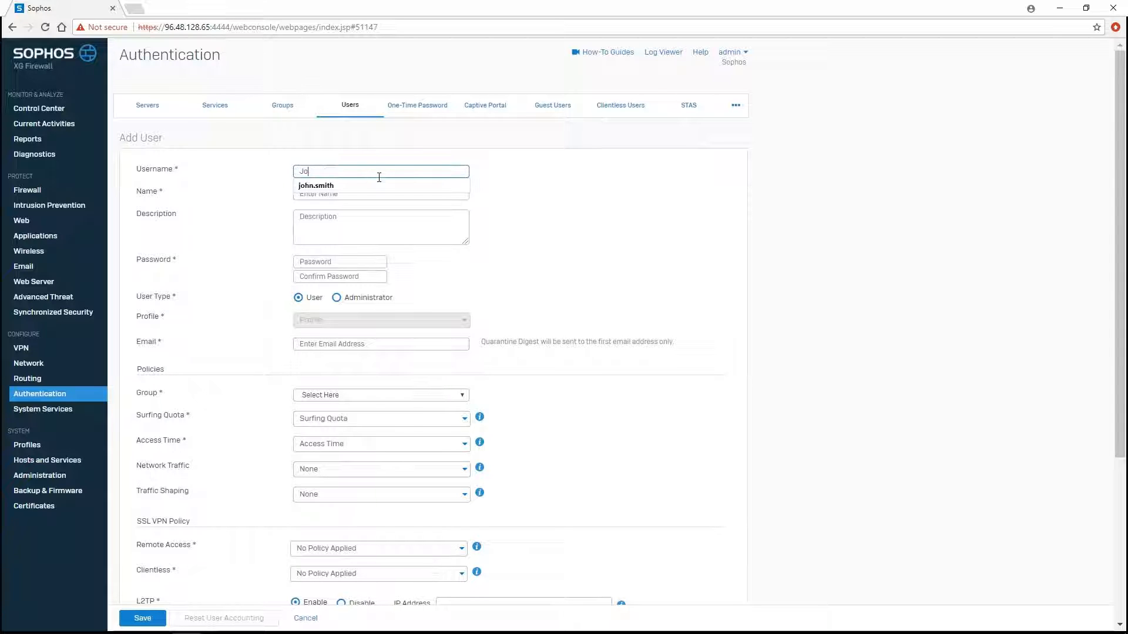
text(hn Smith)
key(Tab)
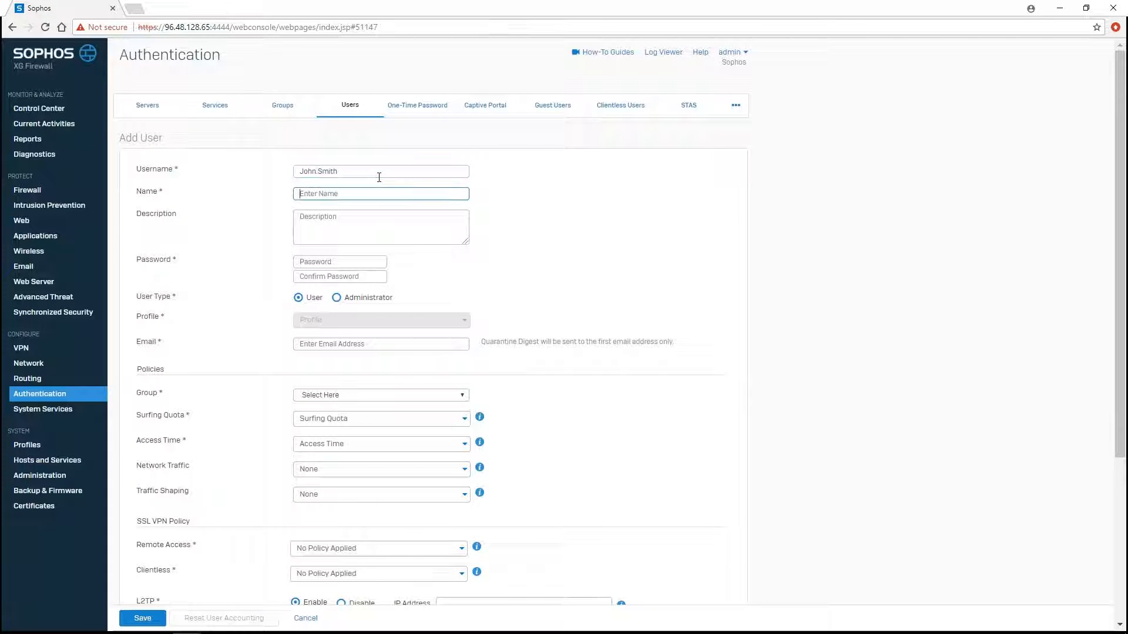
text(John Smith)
key(Tab)
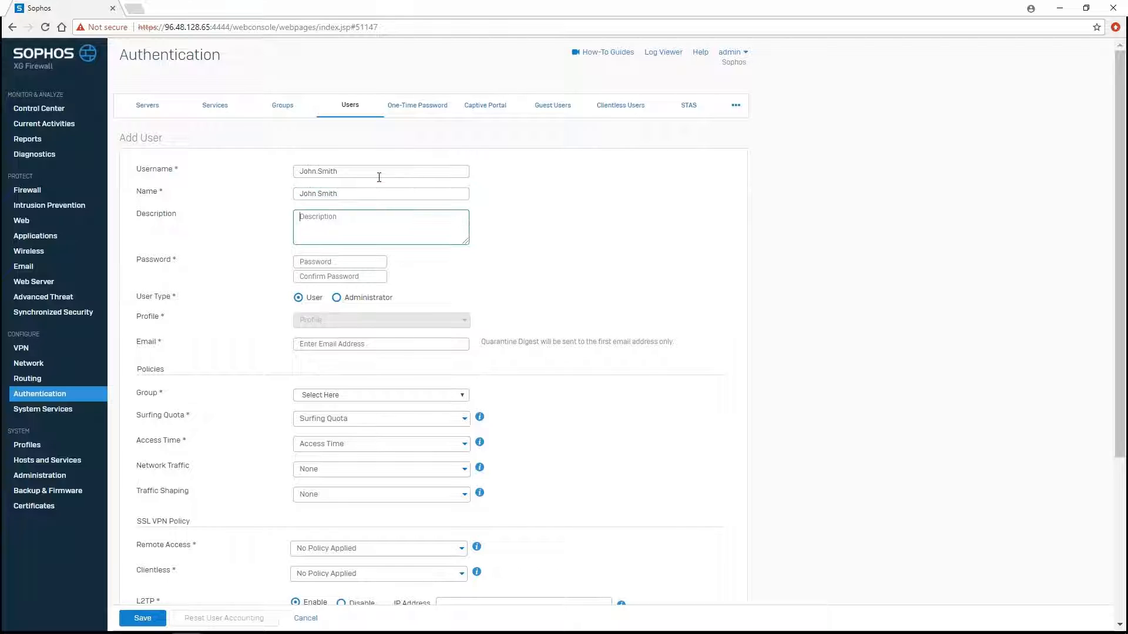
key(Tab)
text(•)
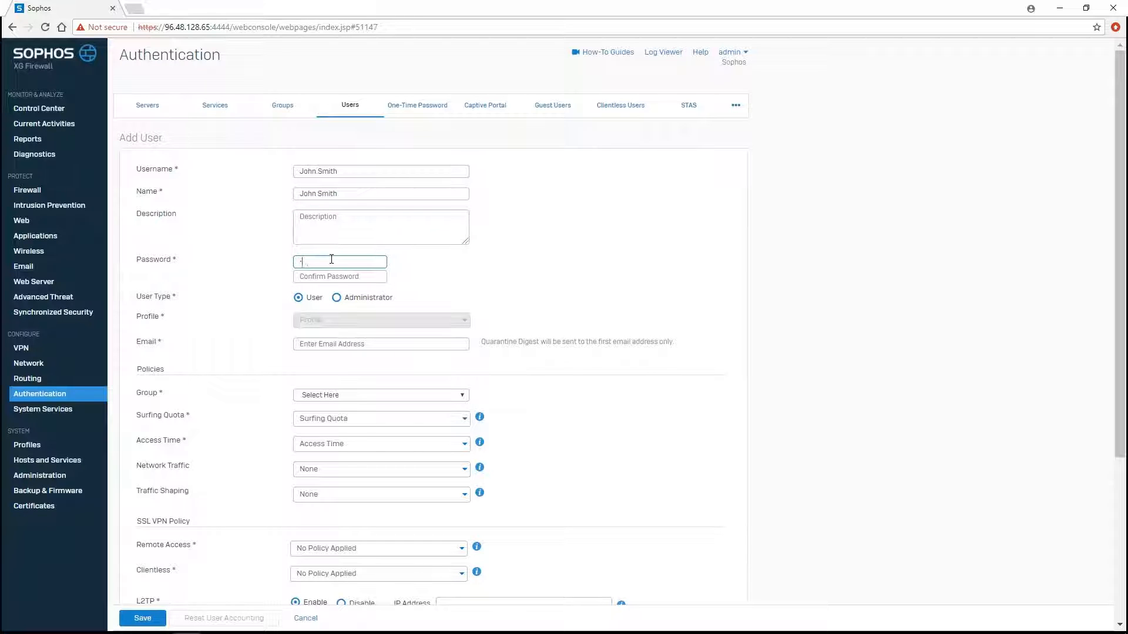
text(•••••••••)
key(Tab)
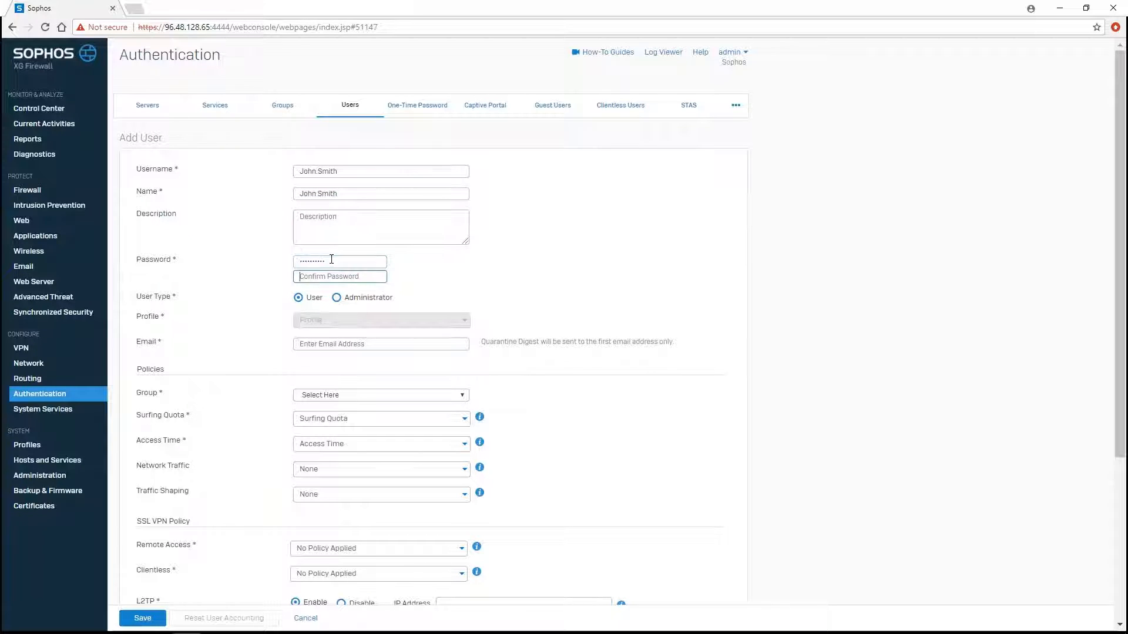
text(•••••••)
- Add the user's e-mail address, assign Remote SSL VPN Group, and save the user
click(327, 342)
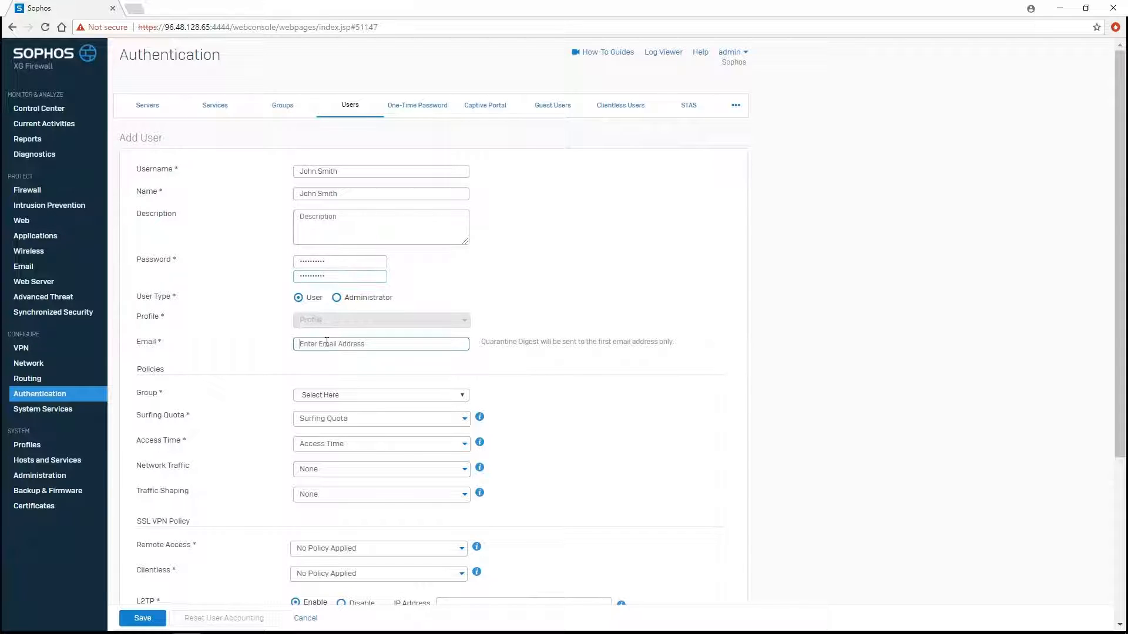
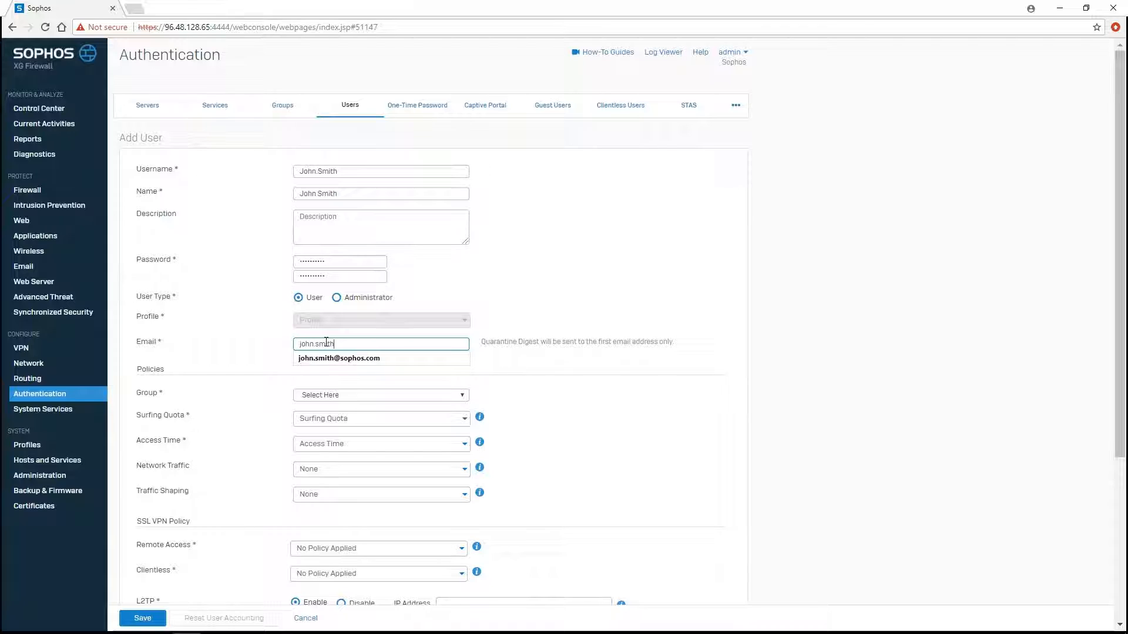
click(223, 360)
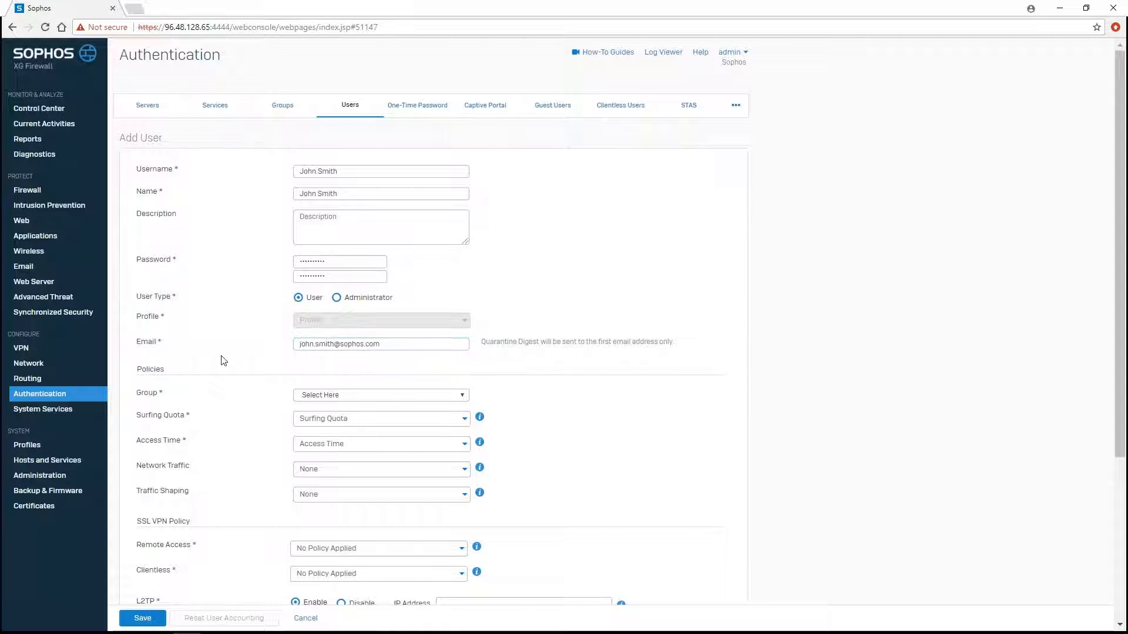
click(361, 394)
click(365, 437)
click(230, 384)
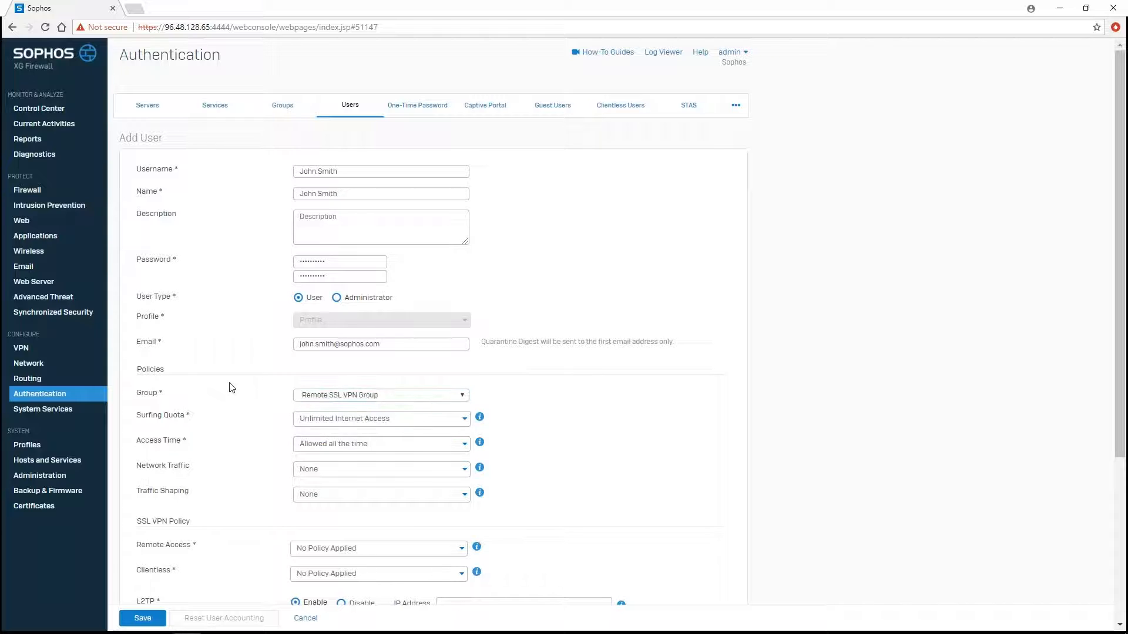
click(153, 619)
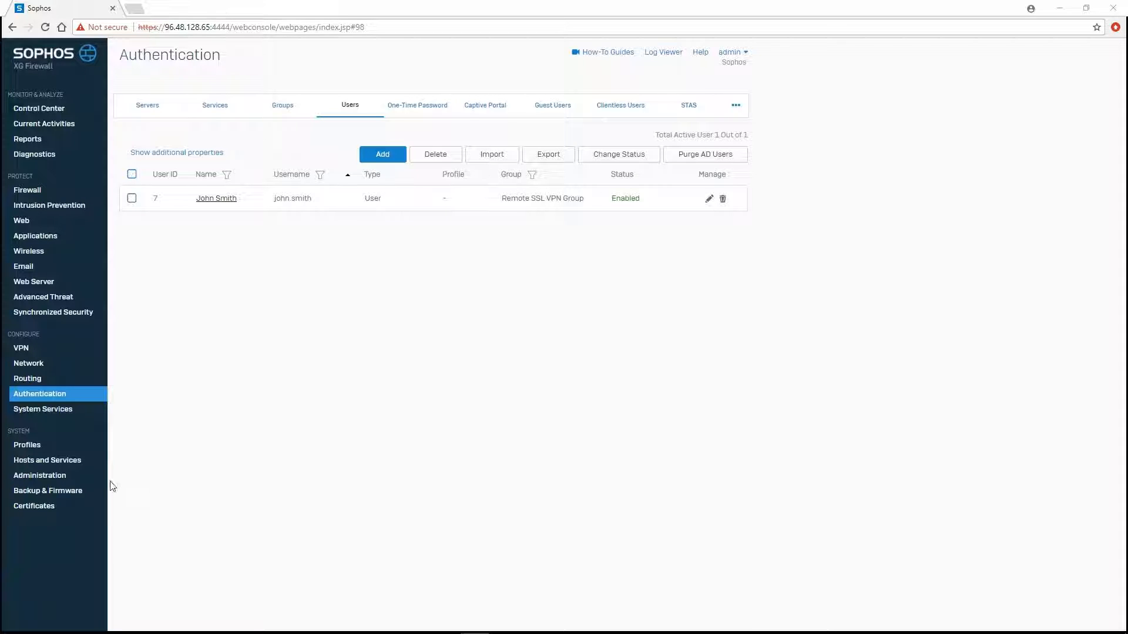
click(79, 464)
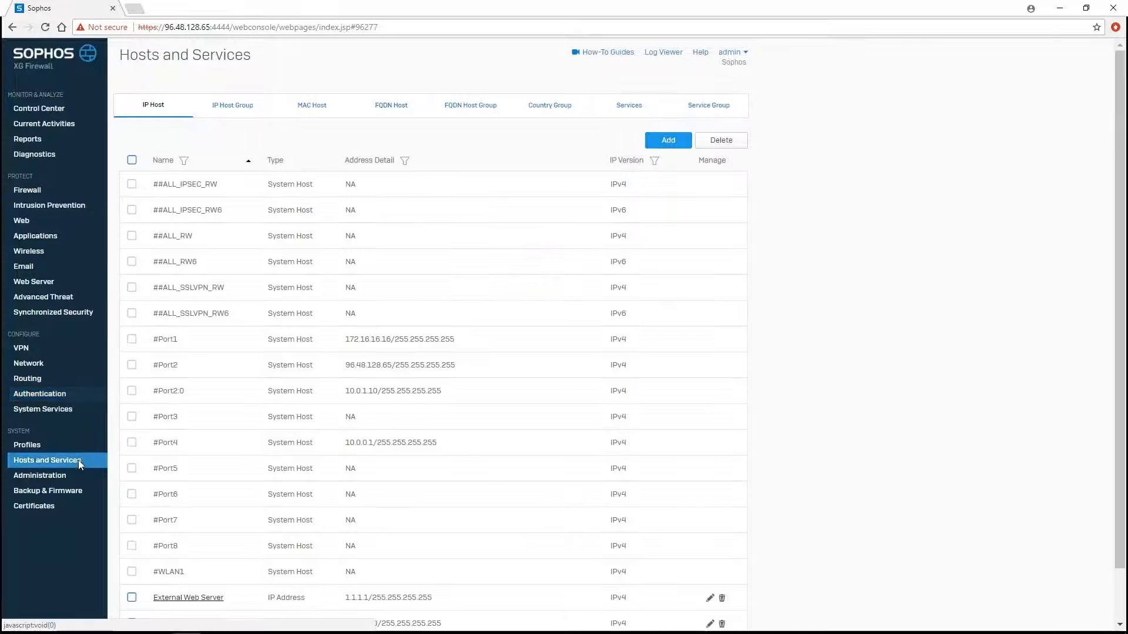
- Save a Network-type IP host 'Local Subnet' for 10.0.0.0/24
click(669, 141)
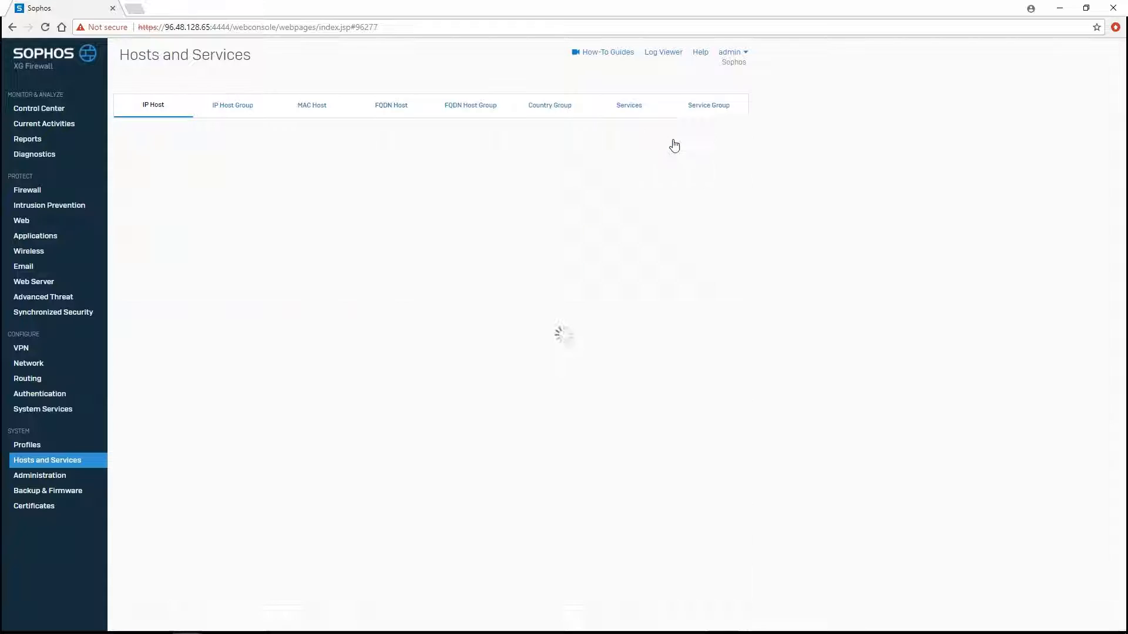
text(Local Subnet)
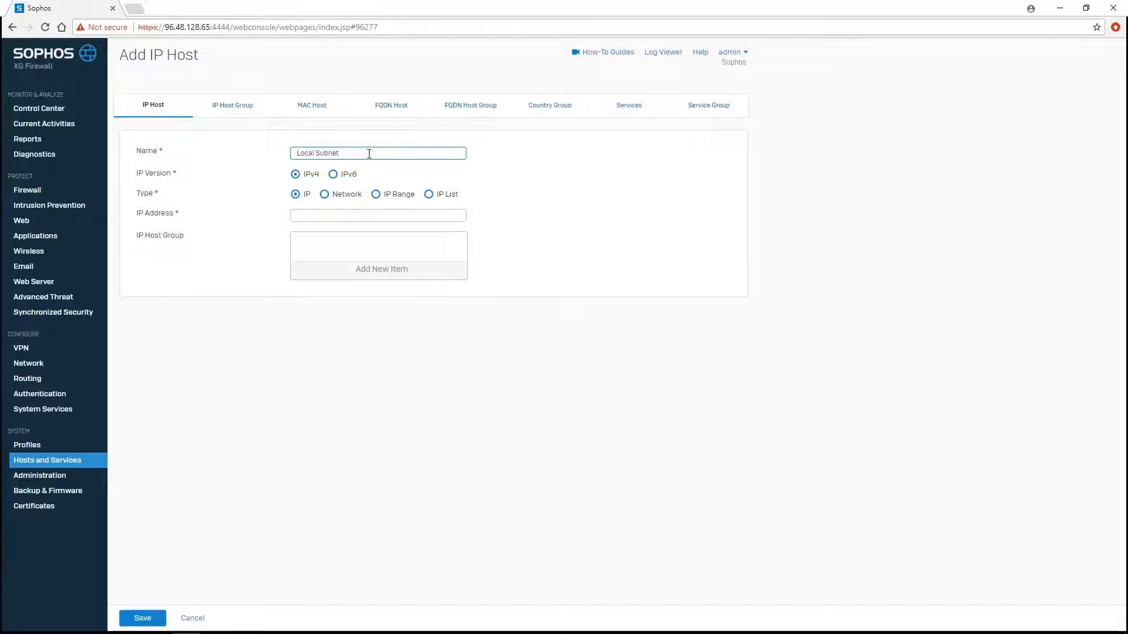
click(335, 199)
click(320, 215)
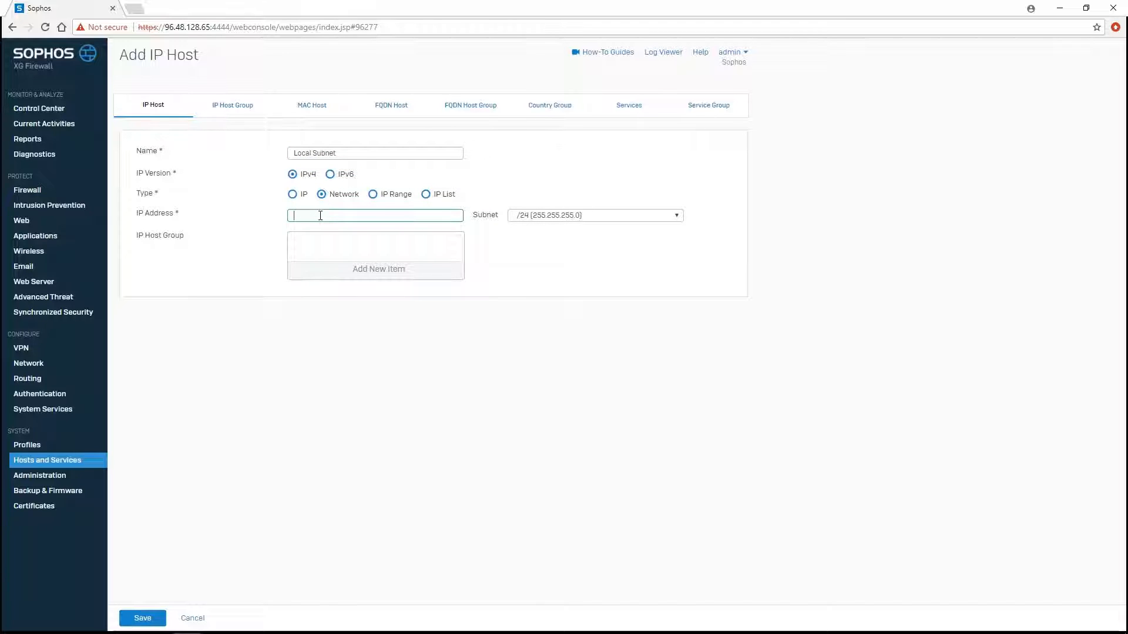
text(10.0.0.0)
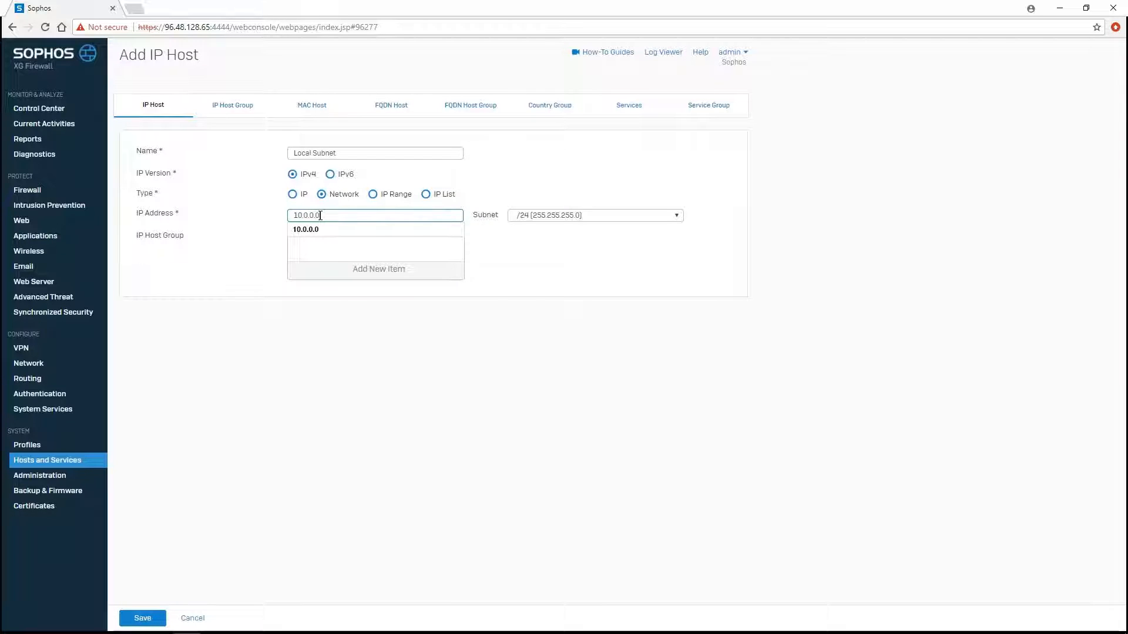
click(602, 270)
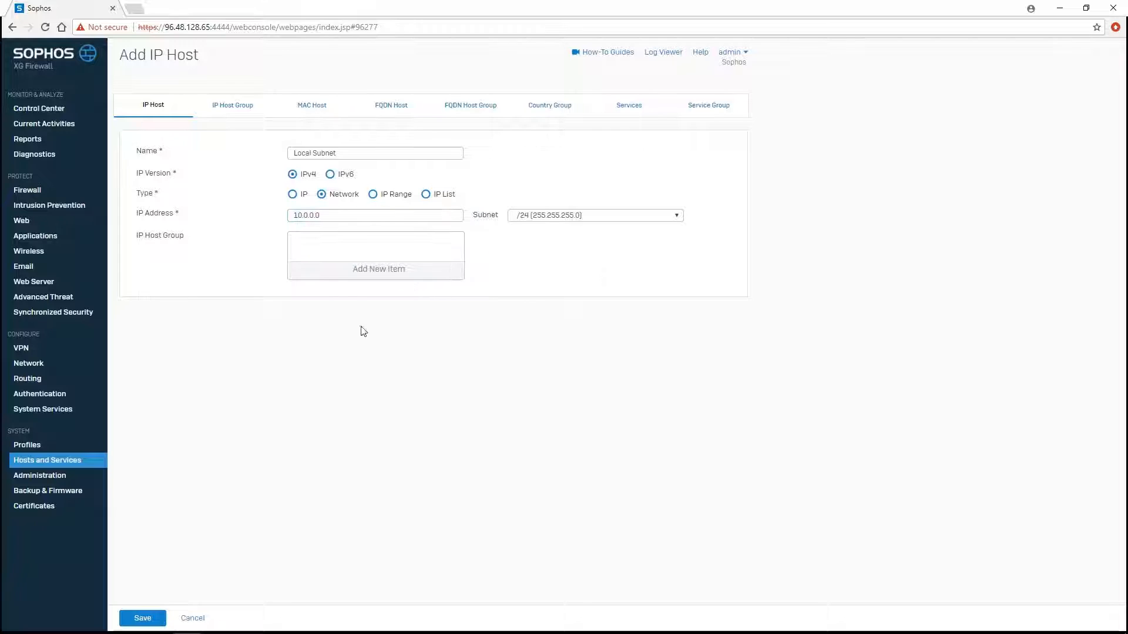
click(142, 618)
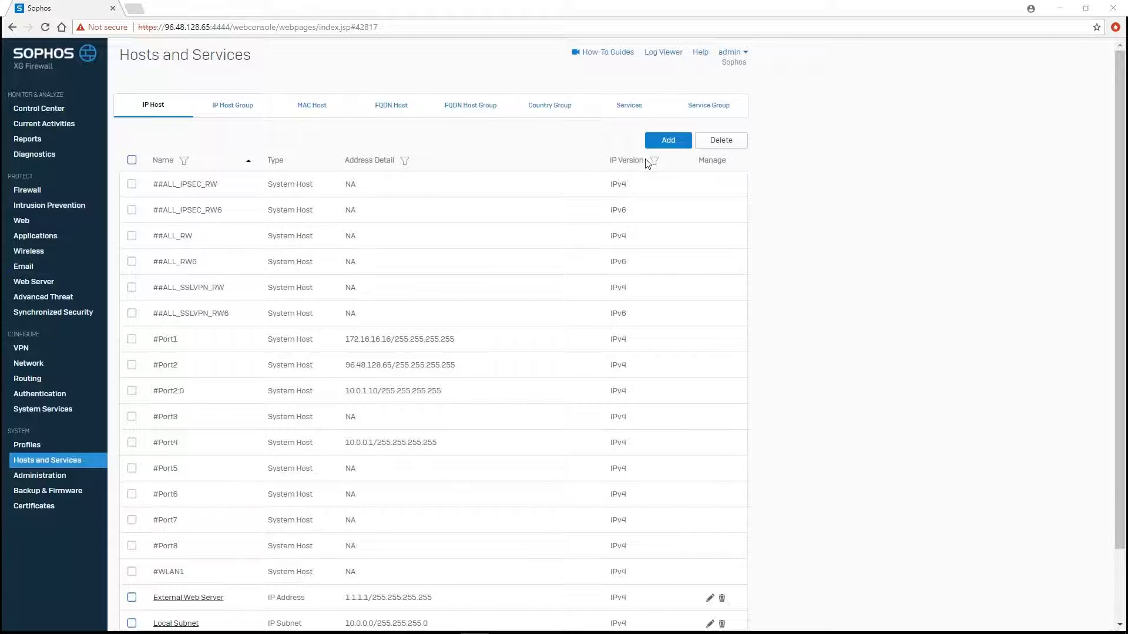
- Save a Network-type IP host 'Remote SSL VPN Range' for 192.168.0.0/24
click(663, 143)
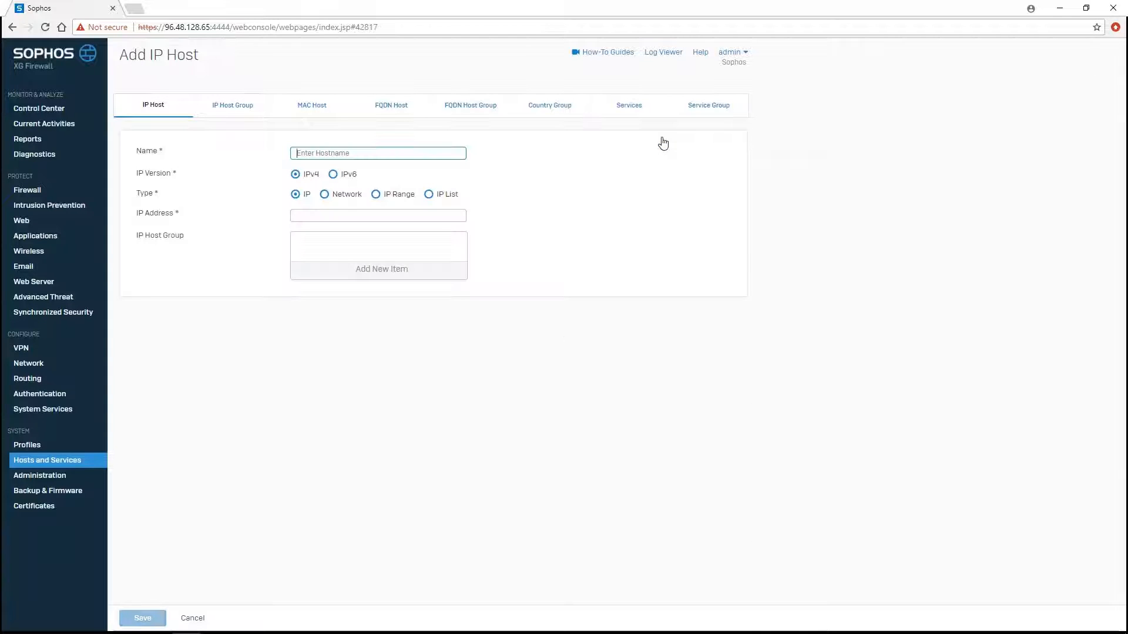
text(Remote SSL VPN Range)
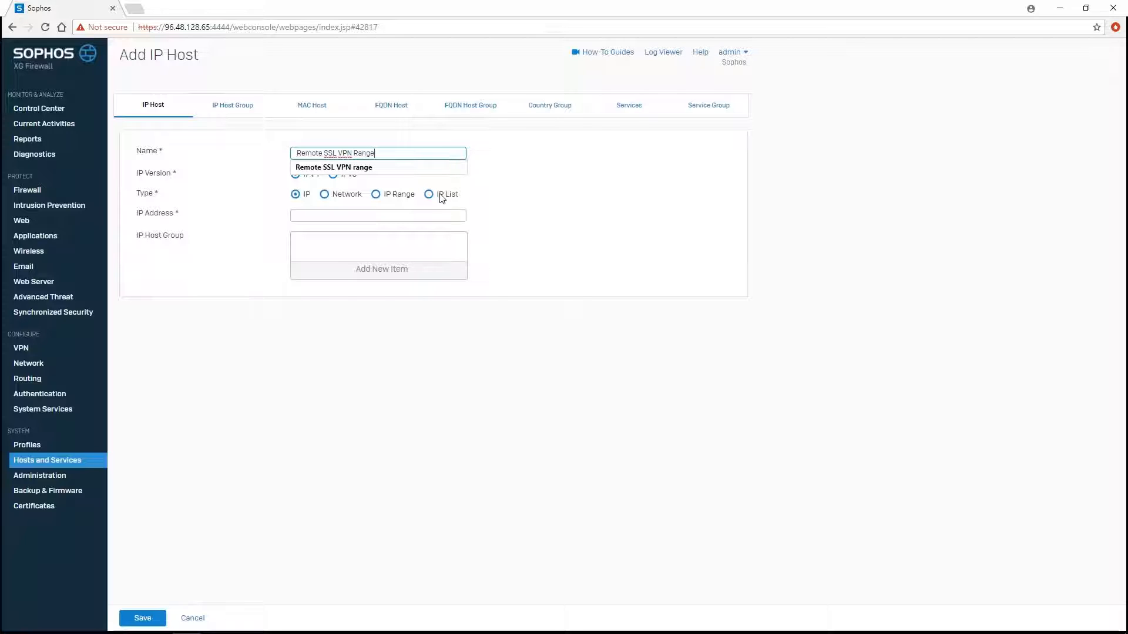
click(506, 201)
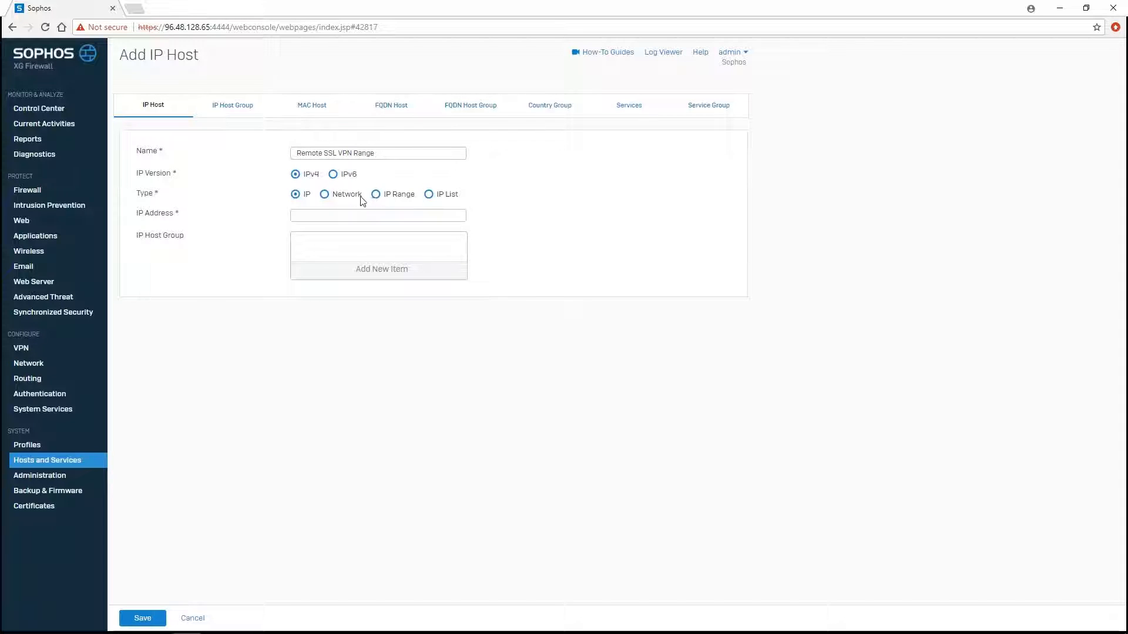
click(346, 195)
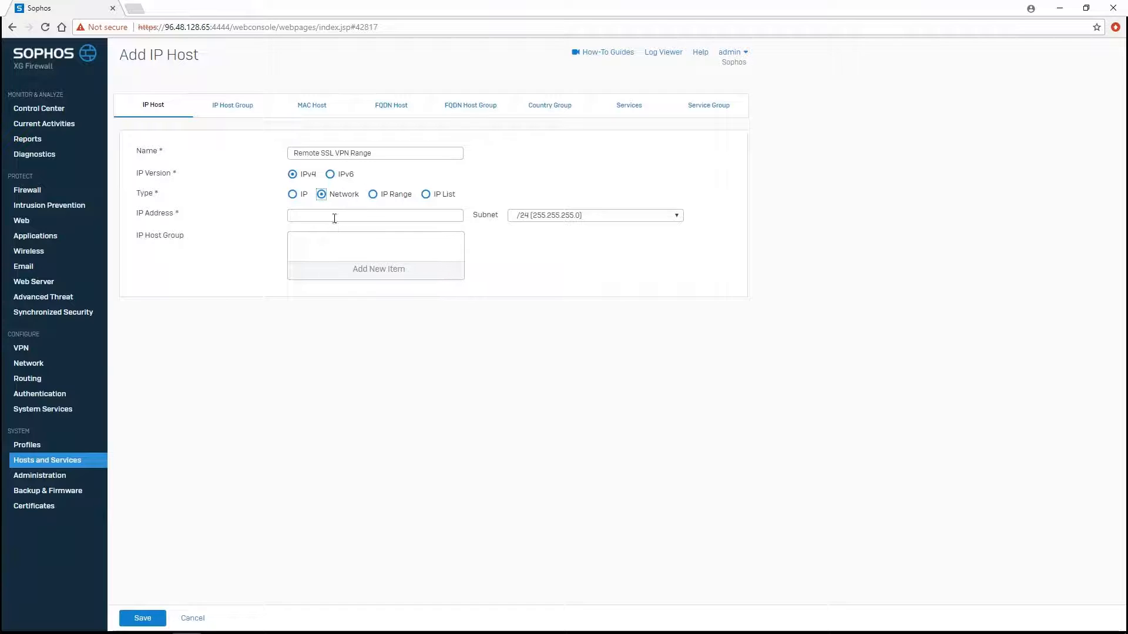
click(334, 219)
text(192.168.0.0)
click(364, 372)
click(144, 618)
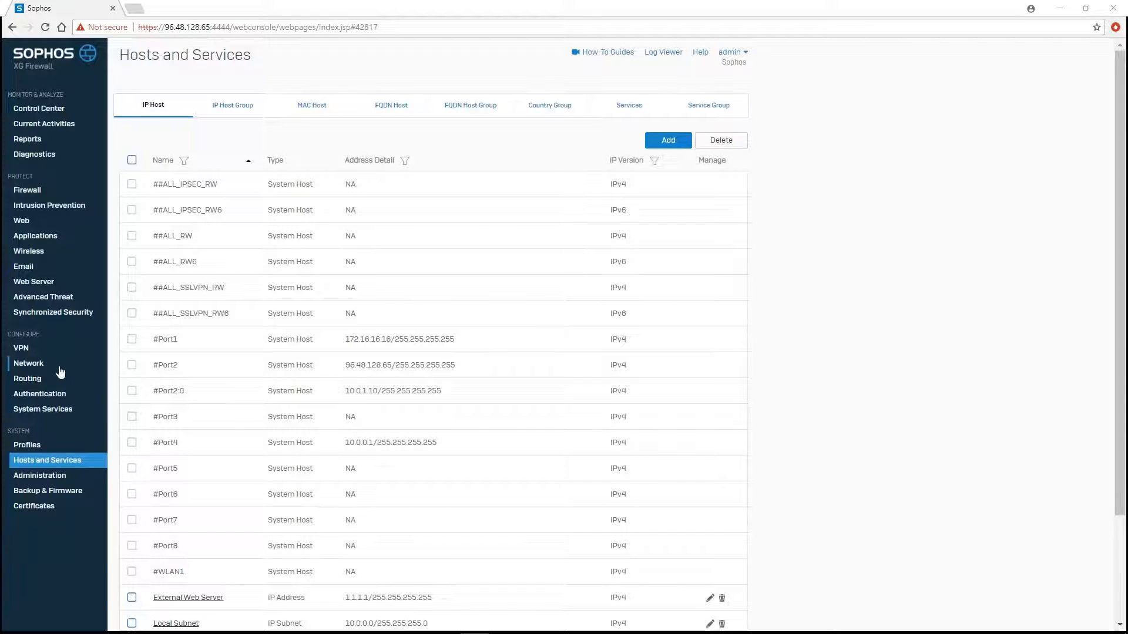
click(36, 349)
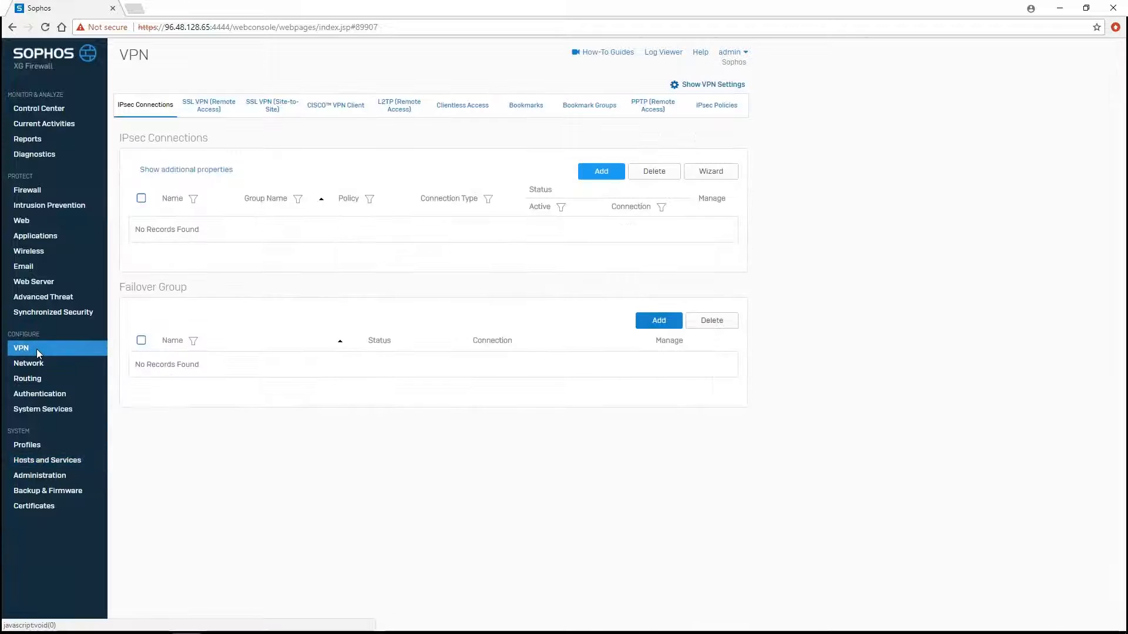
- Start an SSL VPN remote access policy 'Remote SSL VPN Policy' with Remote SSL VPN Group as member
click(208, 106)
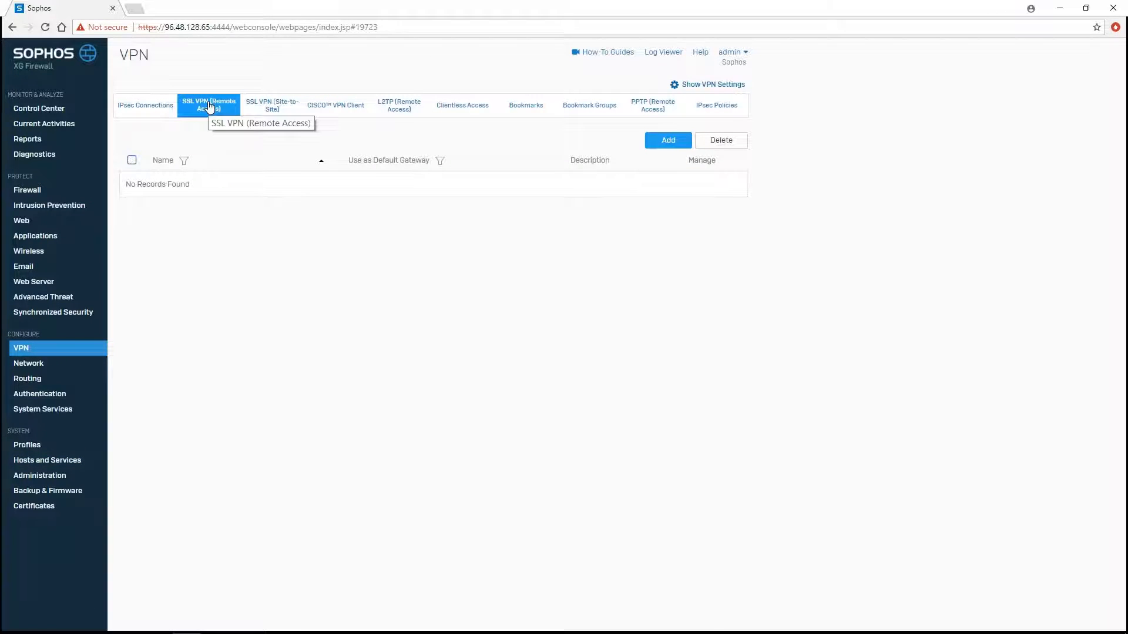
click(656, 146)
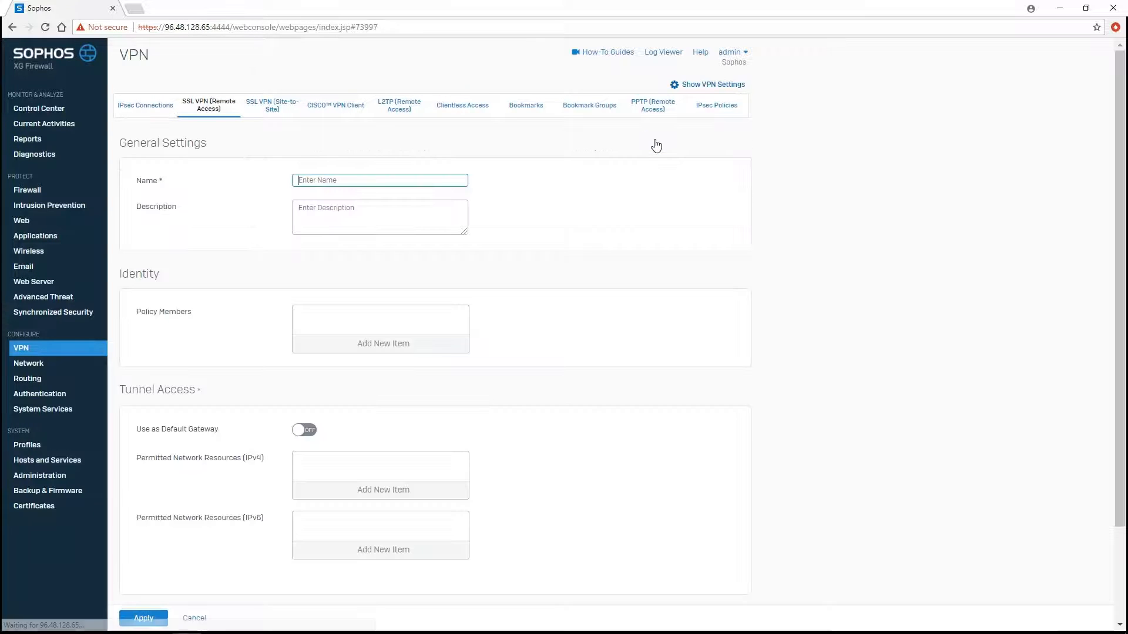
text(Remote)
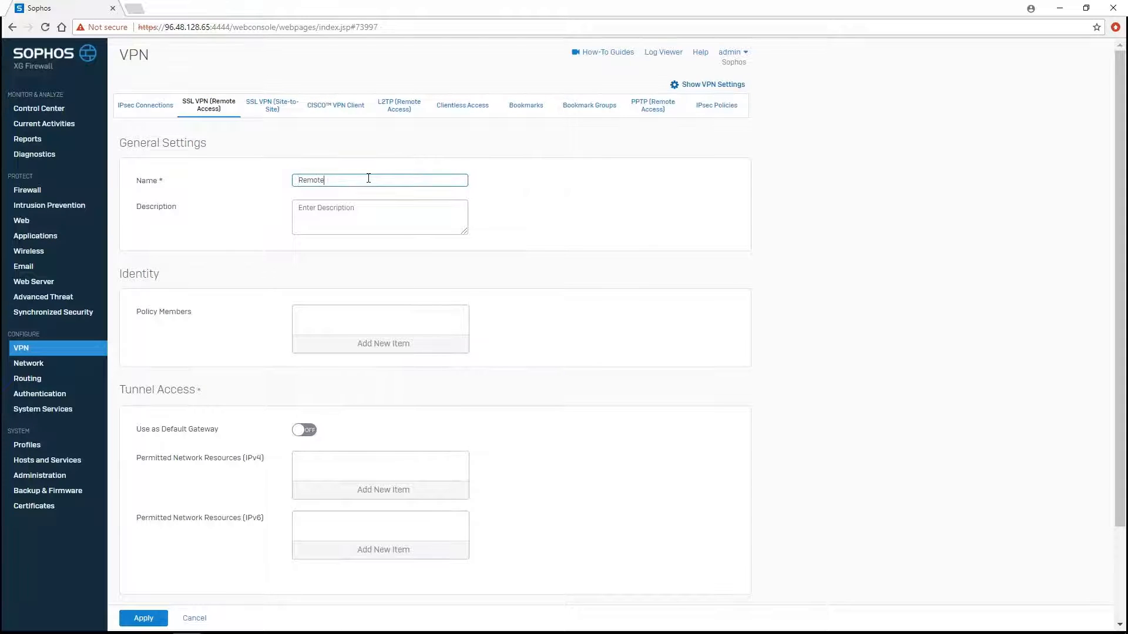
text( SSL VPN Policy)
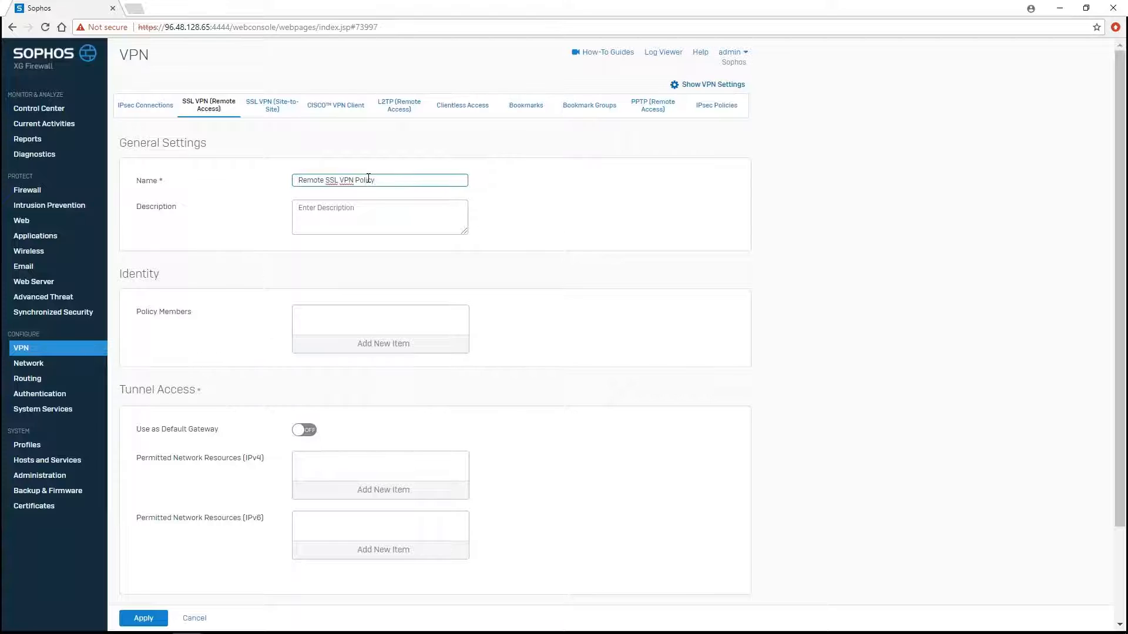
click(352, 345)
click(365, 391)
click(347, 424)
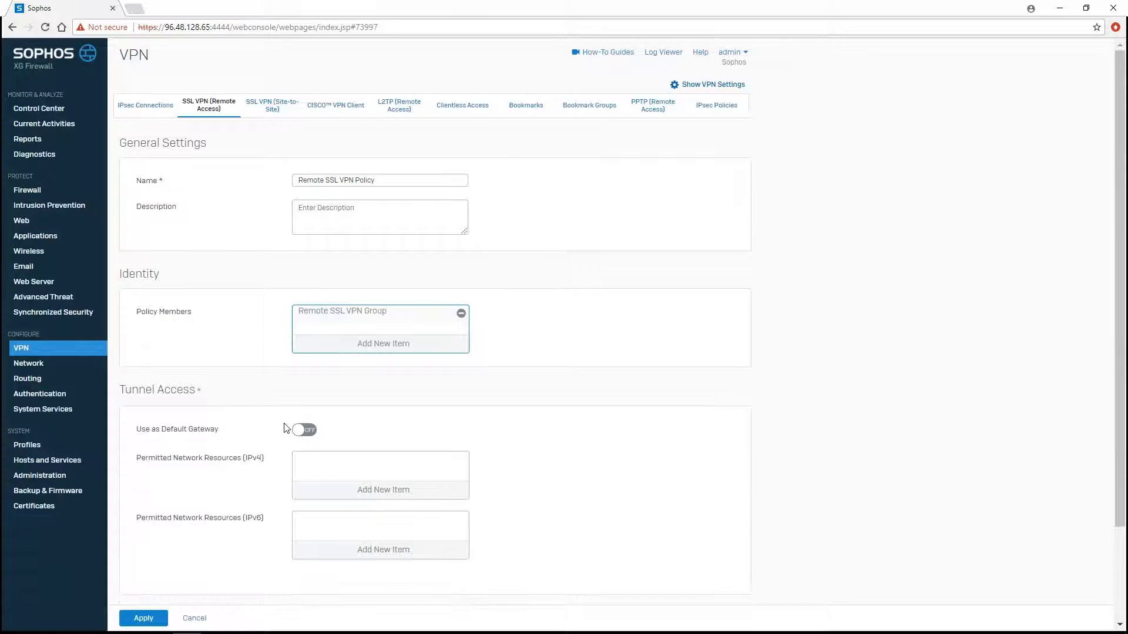
scroll(286, 428, down, 1)
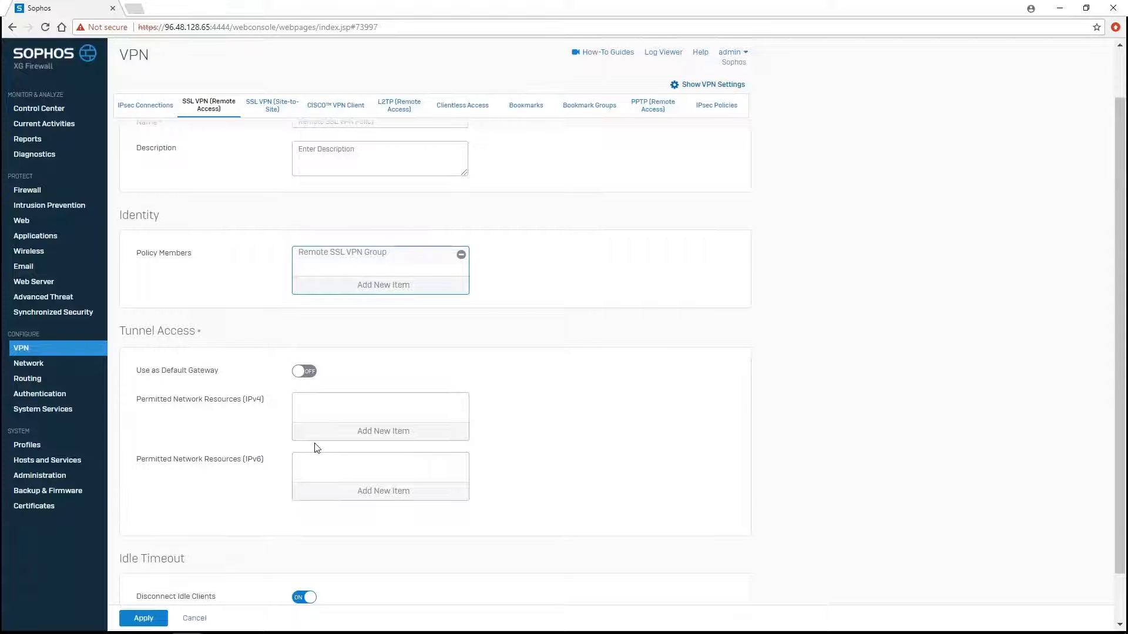
- Permit Local Subnet as the IPv4 resource, then save and confirm the policy override
click(371, 435)
drag(463, 501, 463, 537)
click(361, 534)
click(385, 568)
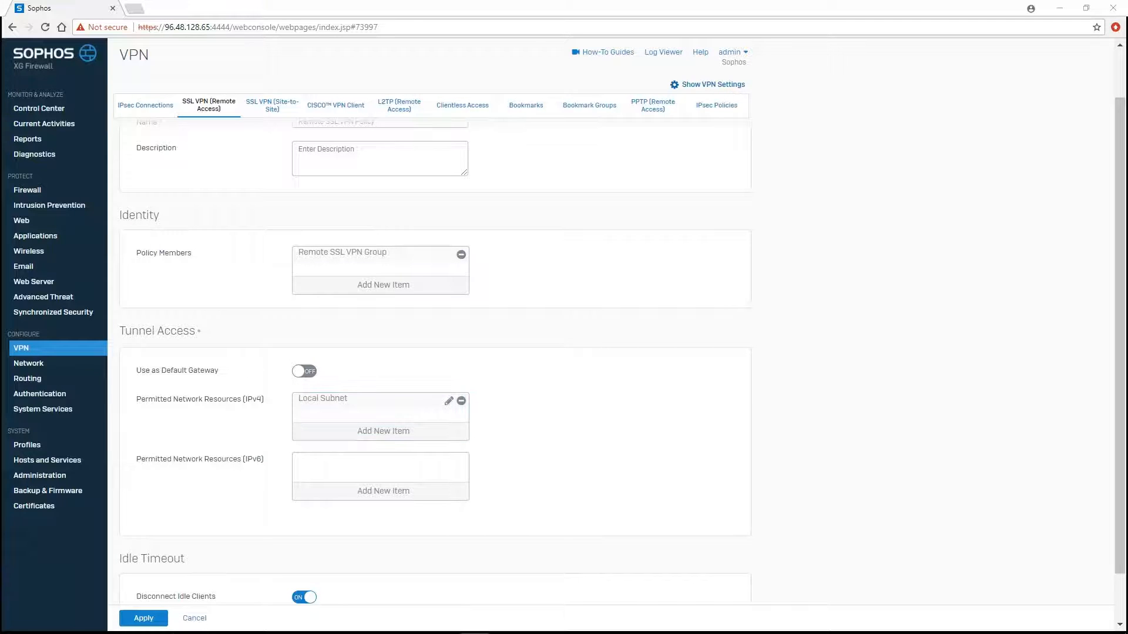
click(141, 618)
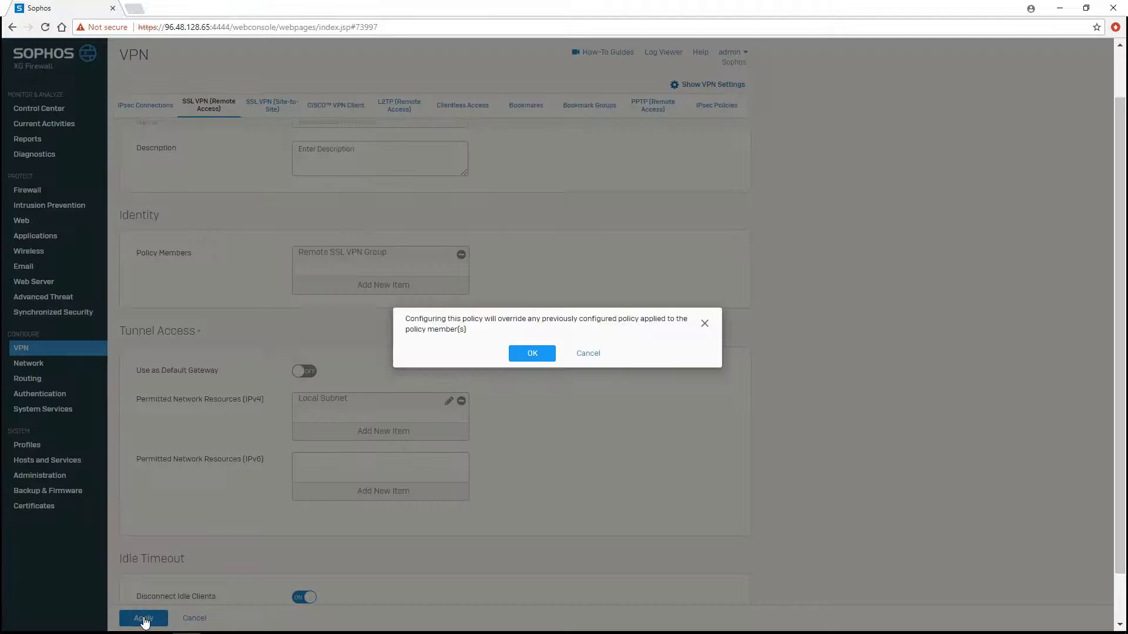
click(525, 354)
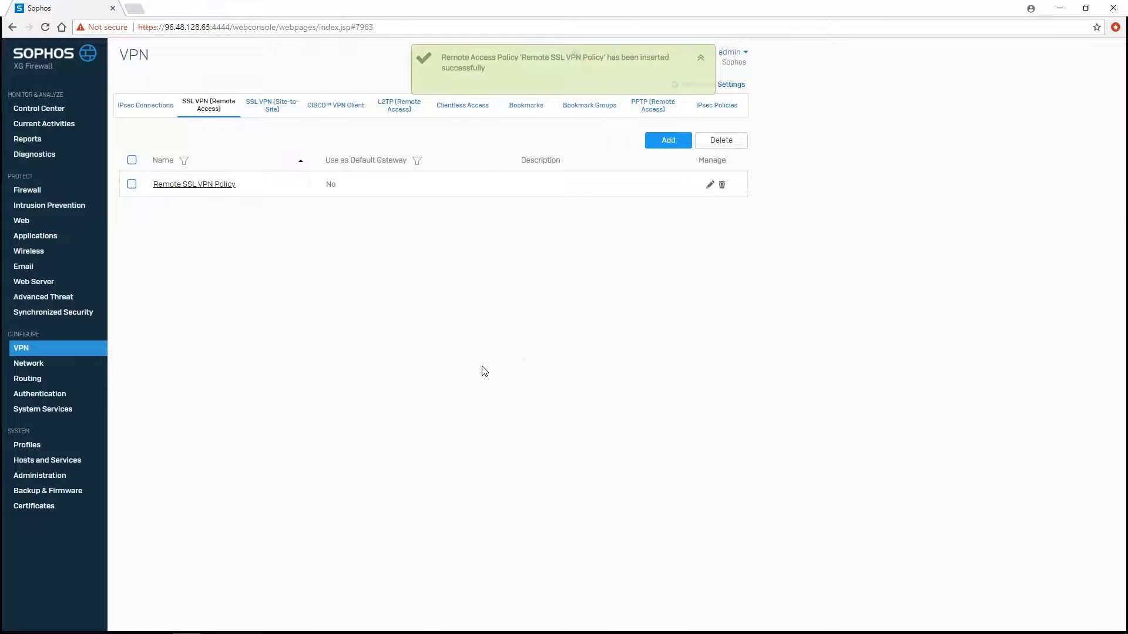
- Verify in Authentication services that SSL VPN authenticates against the Local server
click(76, 399)
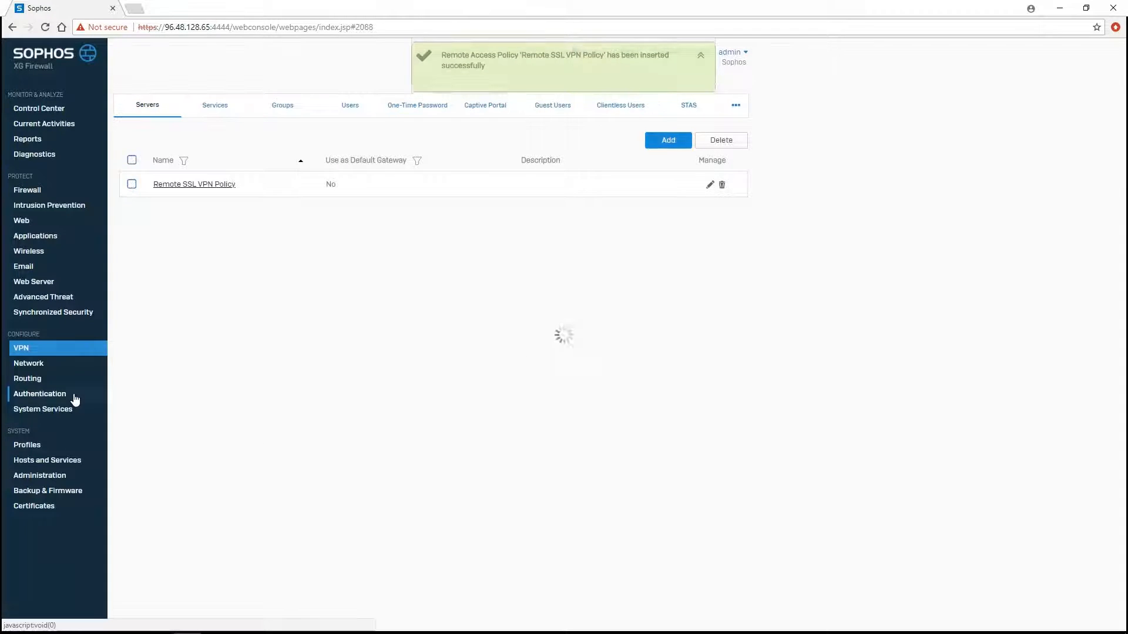
click(217, 107)
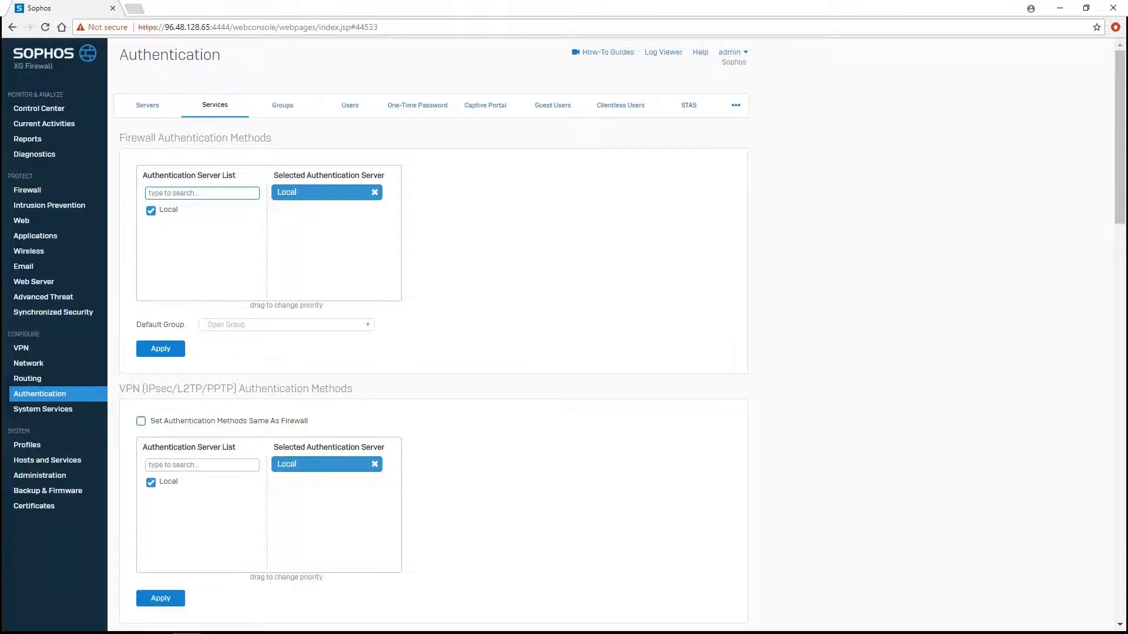
scroll(362, 396, down, 6)
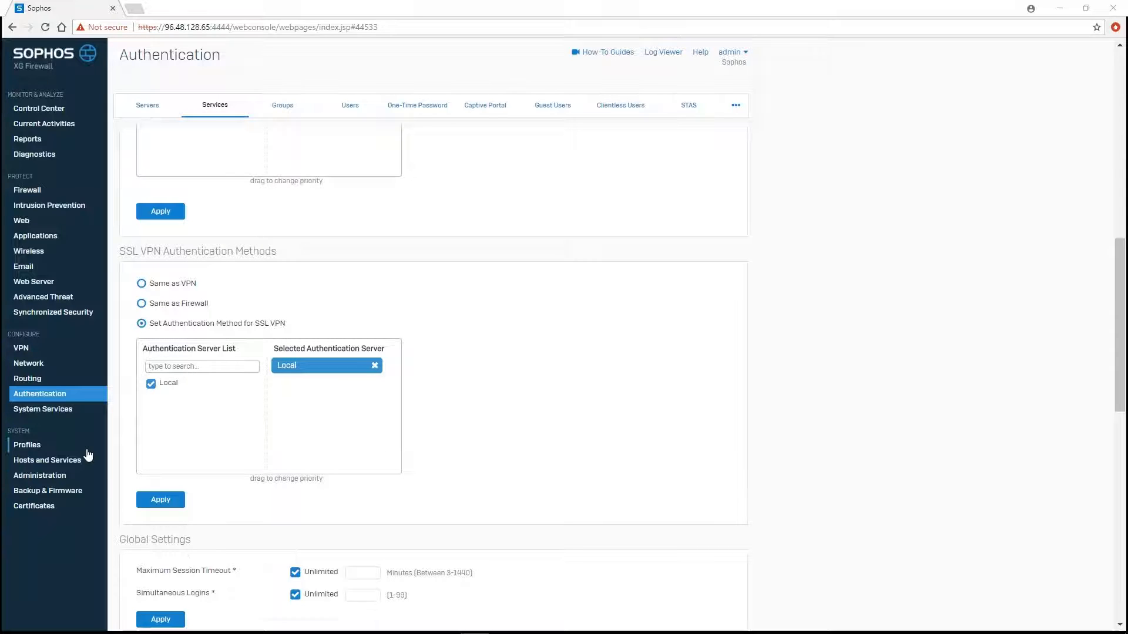
click(67, 476)
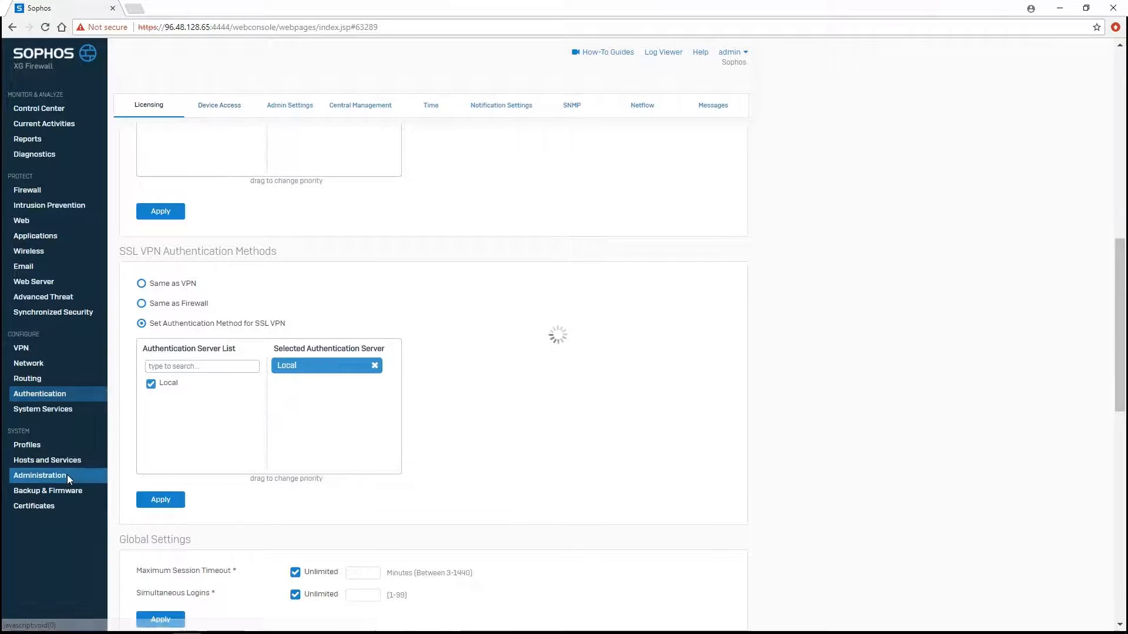
- Check the Device Access ACL shows SSL VPN allowed for LAN and WAN zones
click(216, 111)
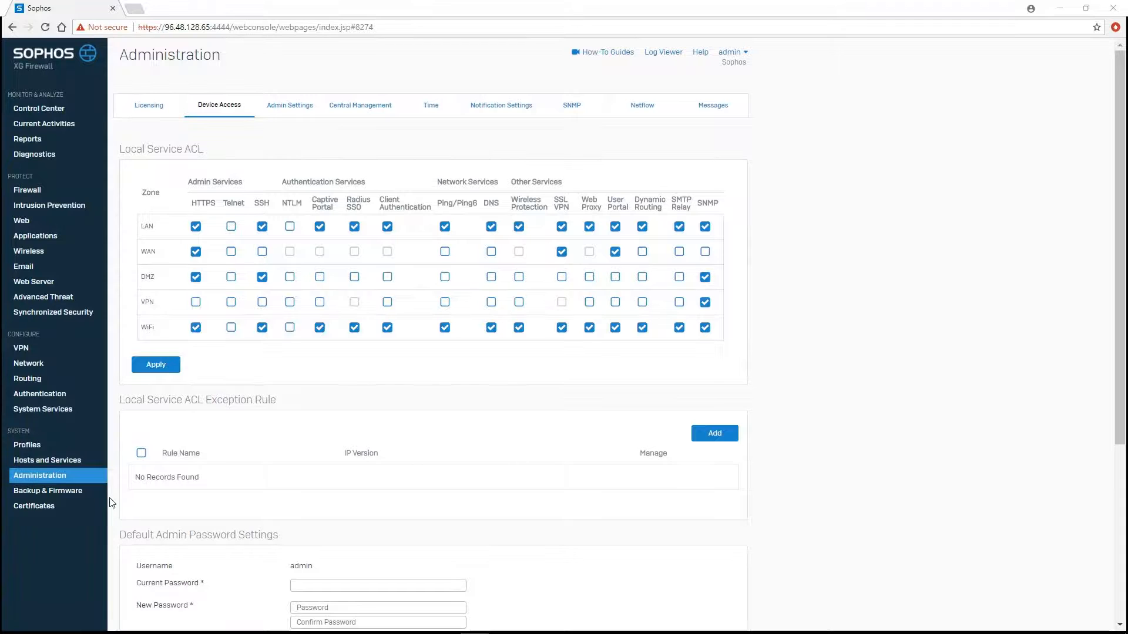
click(30, 348)
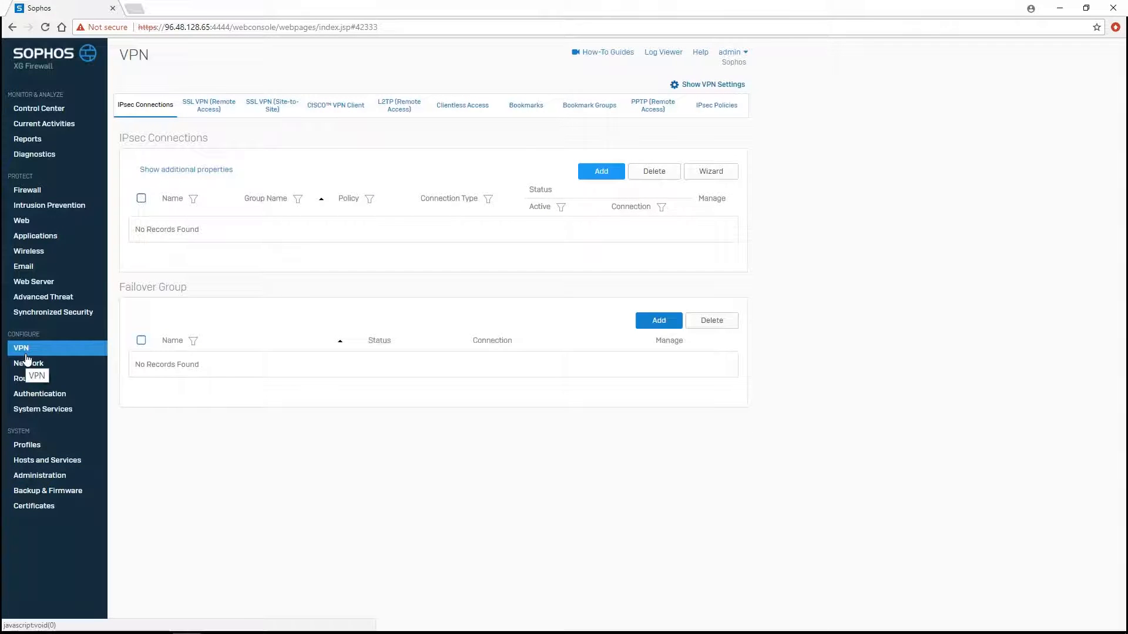
- Review SSL VPN settings: lease range 10.81.234.5–10.81.234.55 and AES-128-CBC encryption
click(684, 89)
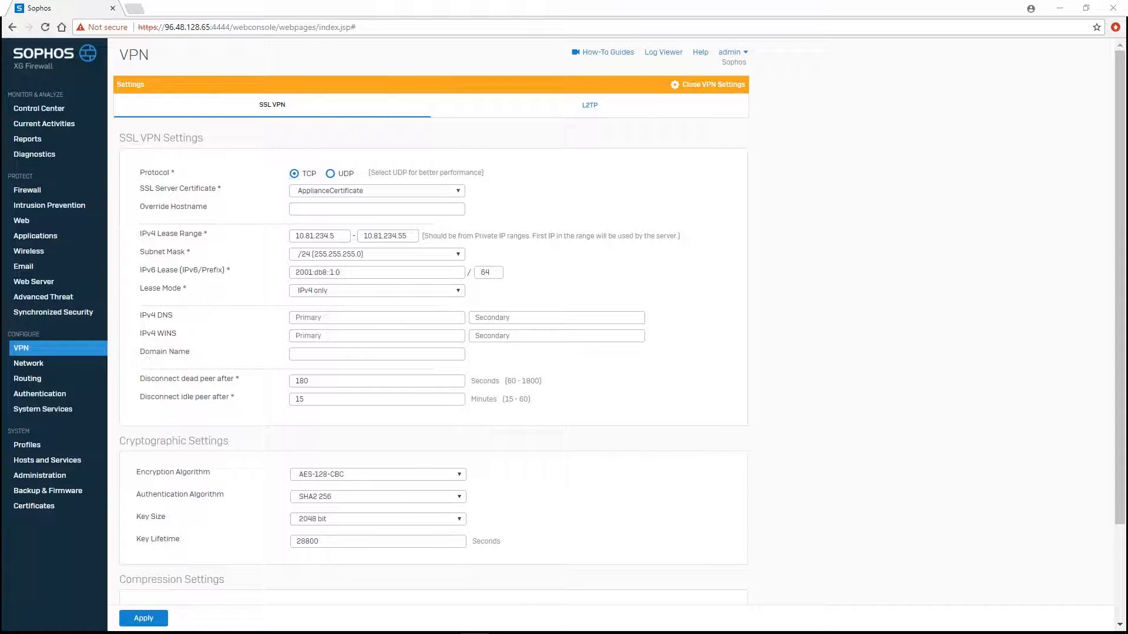
scroll(205, 538, down, 3)
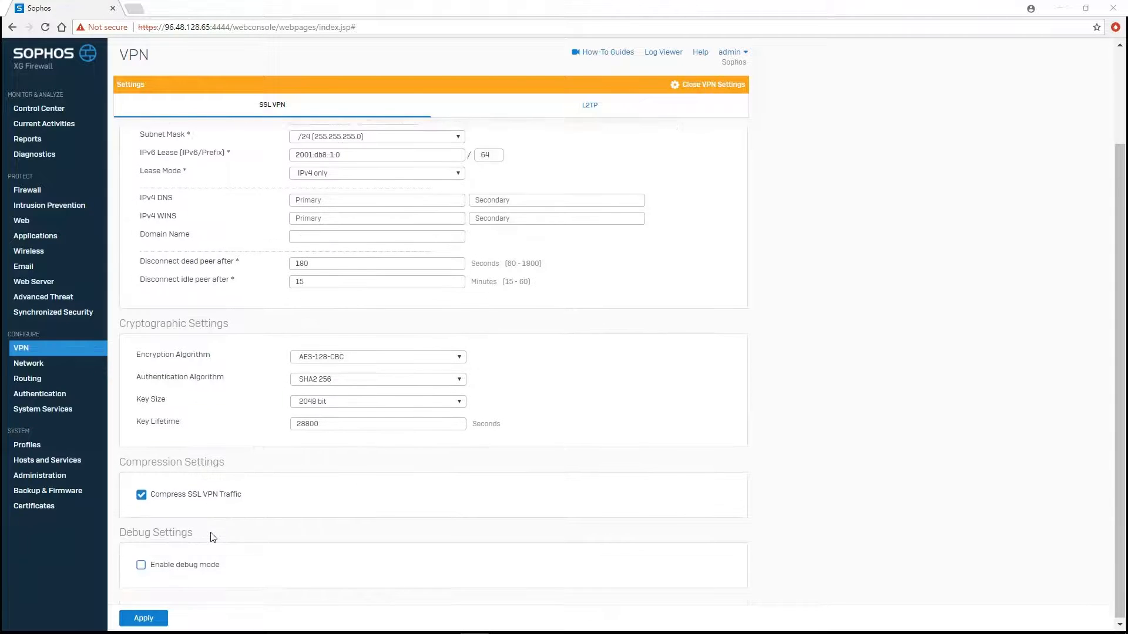
click(49, 189)
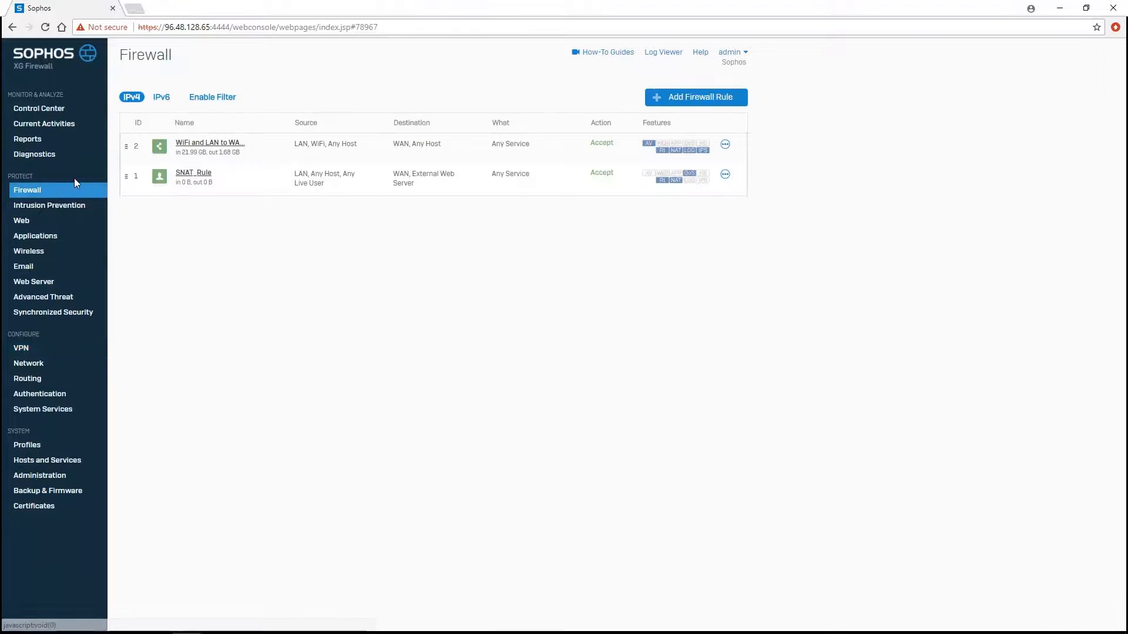
- Start a new user/network firewall rule named 'Remote SSL VPN Access'
click(673, 107)
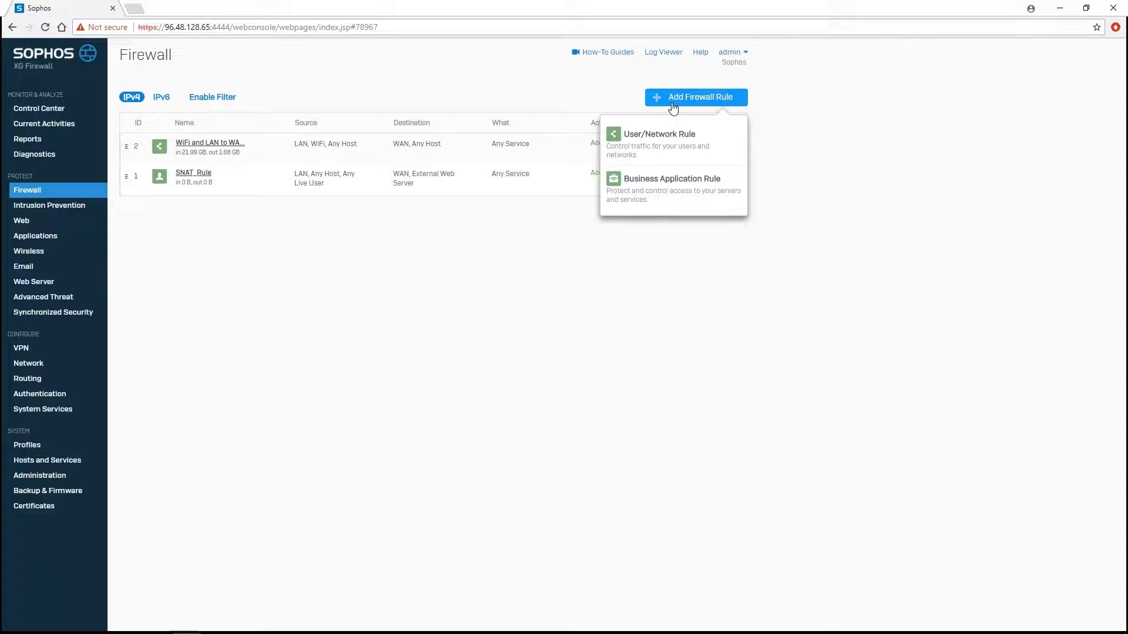
click(663, 137)
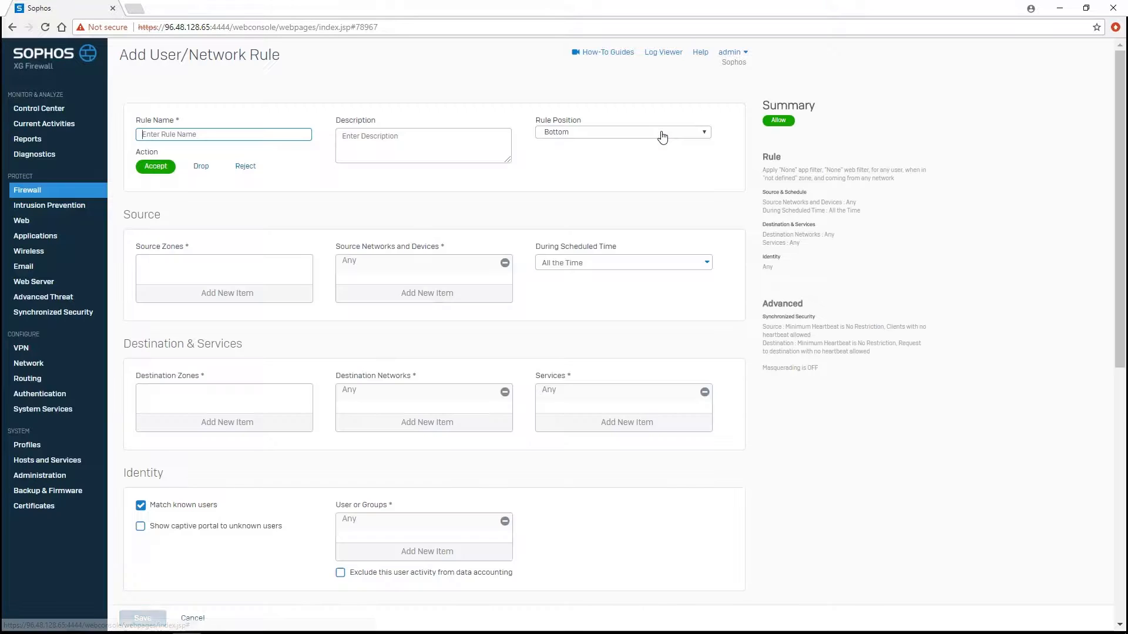
click(230, 135)
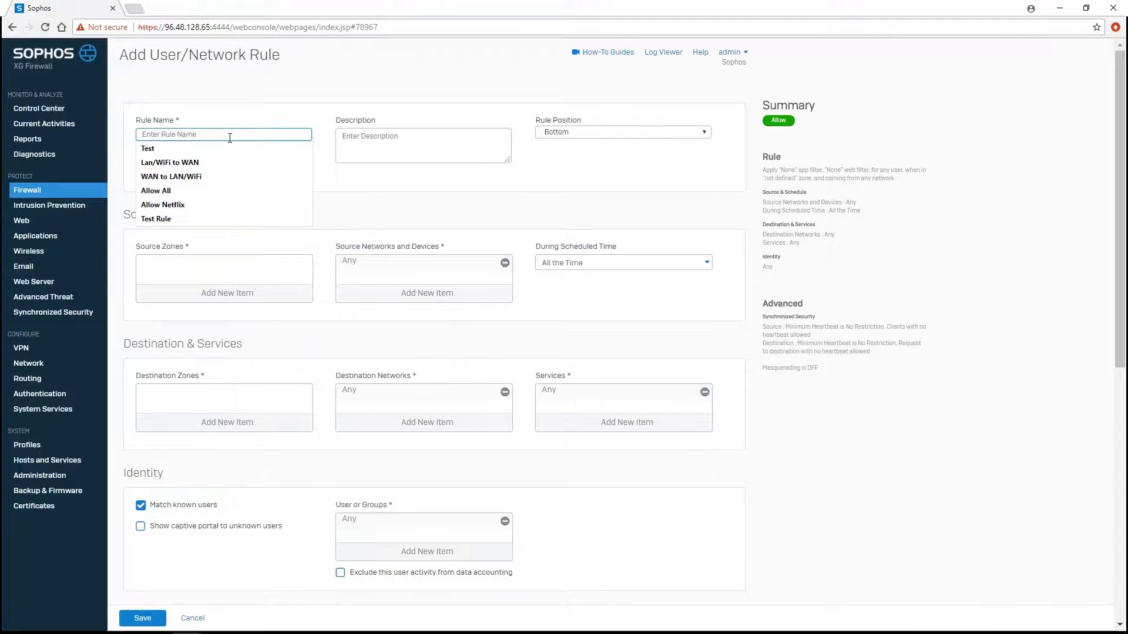
text(Remote SS)
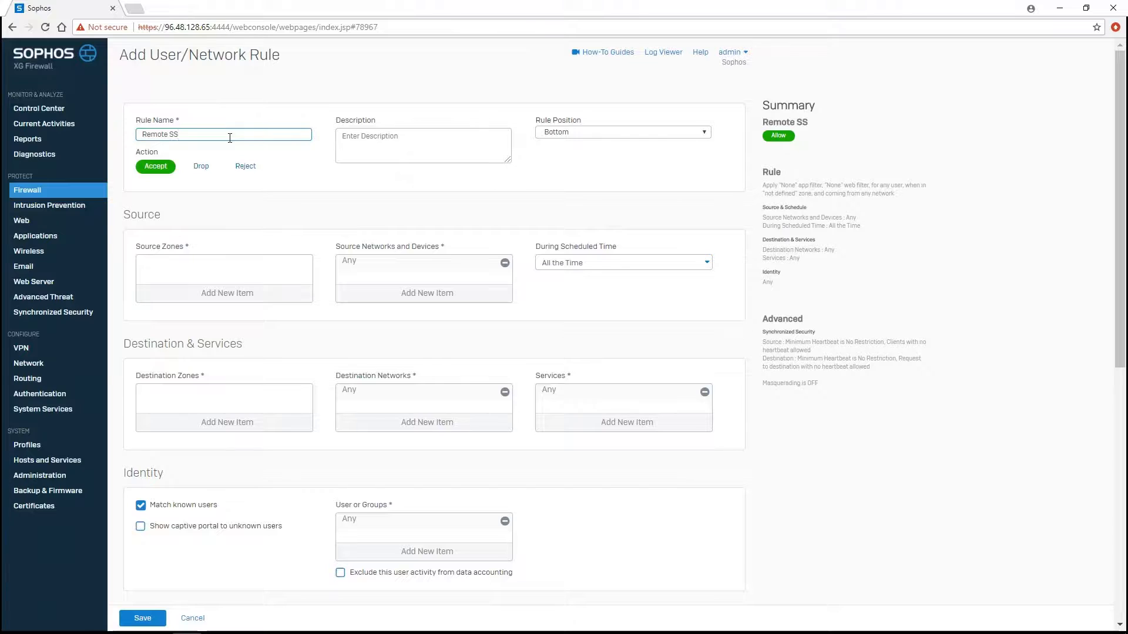
text(L VPN Access)
- Set source zone to VPN and source network to Remote SSL VPN Range instead of Any
click(215, 281)
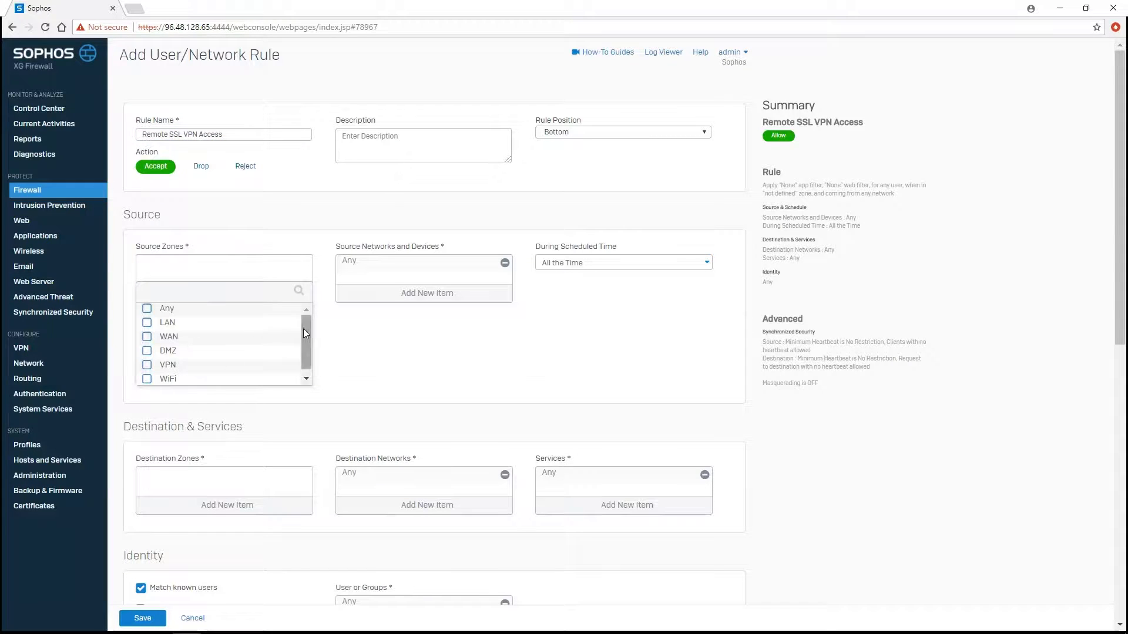
drag(303, 333, 303, 352)
click(229, 359)
click(226, 393)
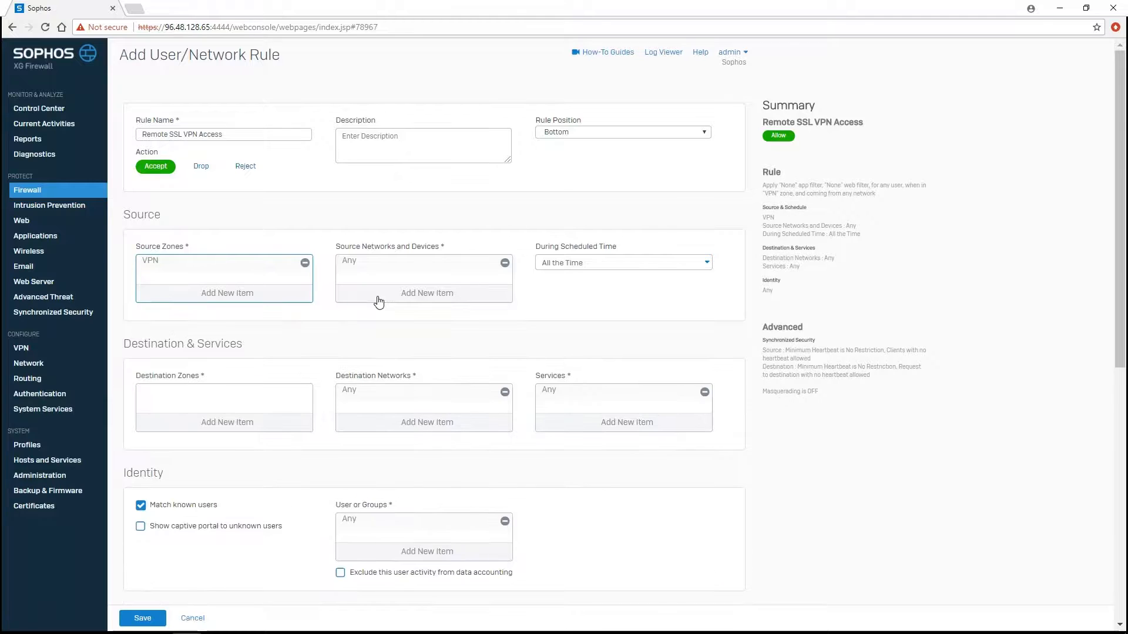
click(379, 302)
click(352, 327)
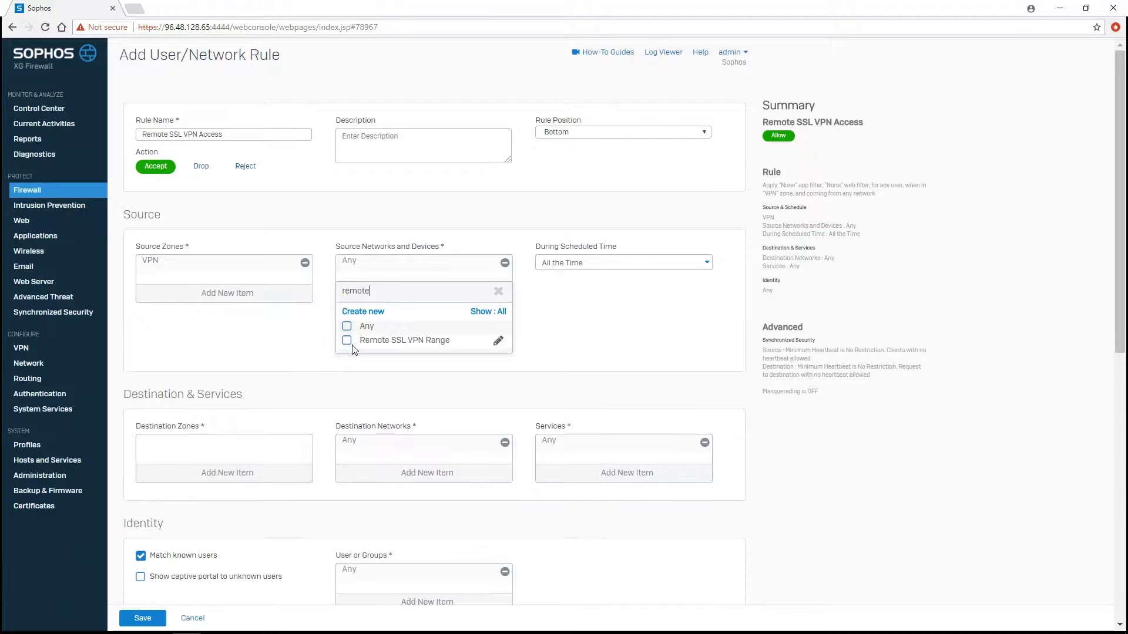
click(346, 340)
click(398, 363)
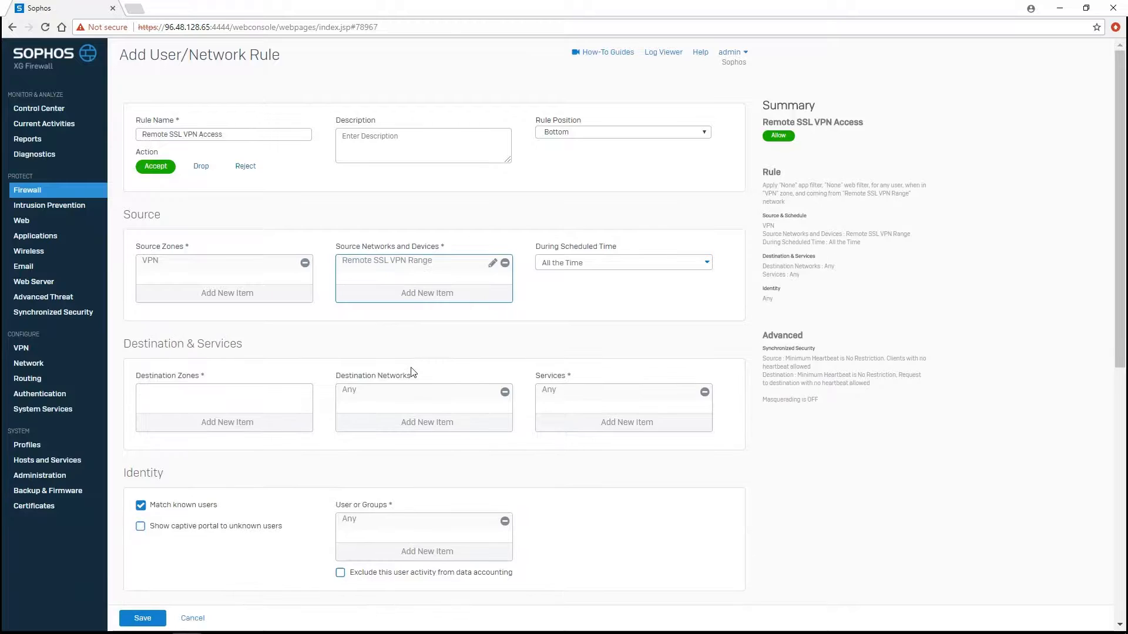
- Set destination zone to LAN and destination network to Local Subnet instead of Any
click(247, 408)
click(171, 453)
click(195, 528)
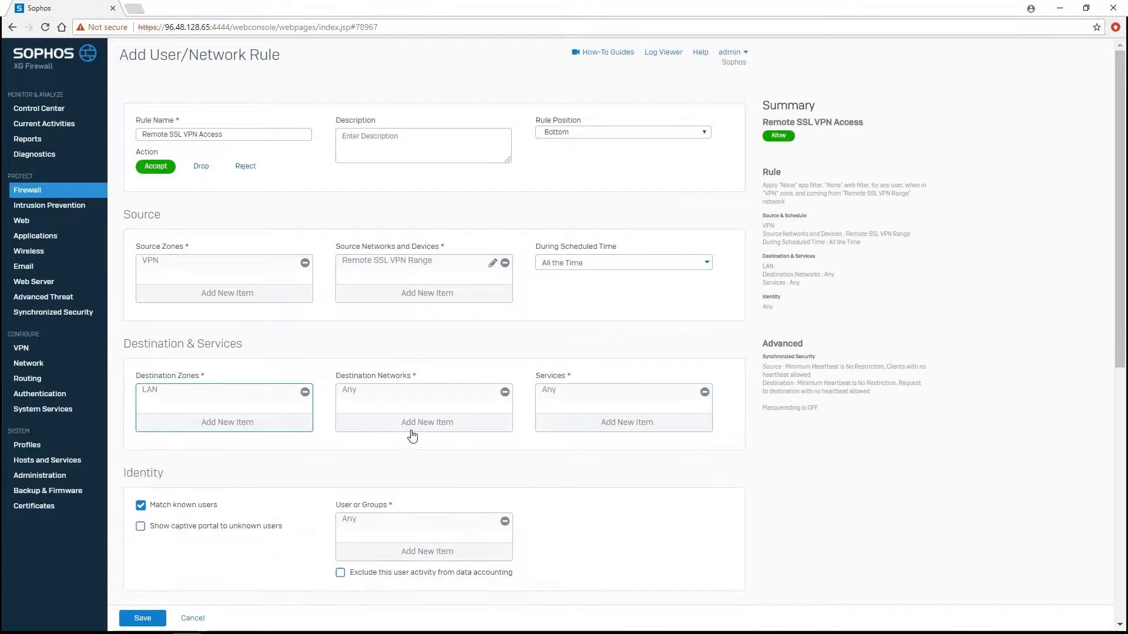
click(470, 424)
click(345, 456)
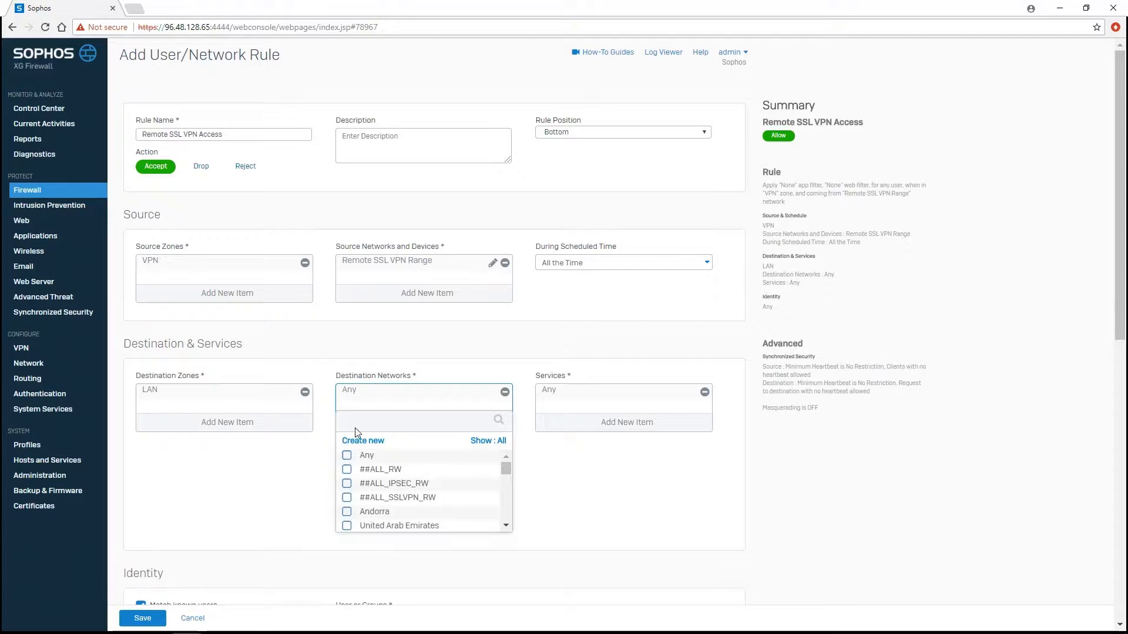
text(local)
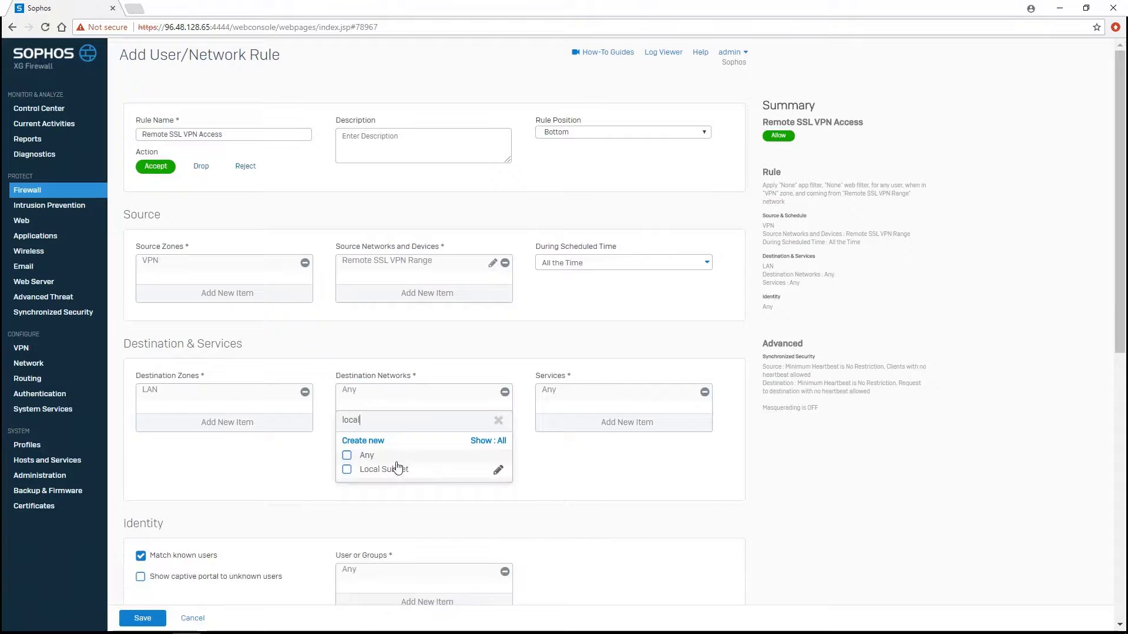
click(395, 469)
click(396, 491)
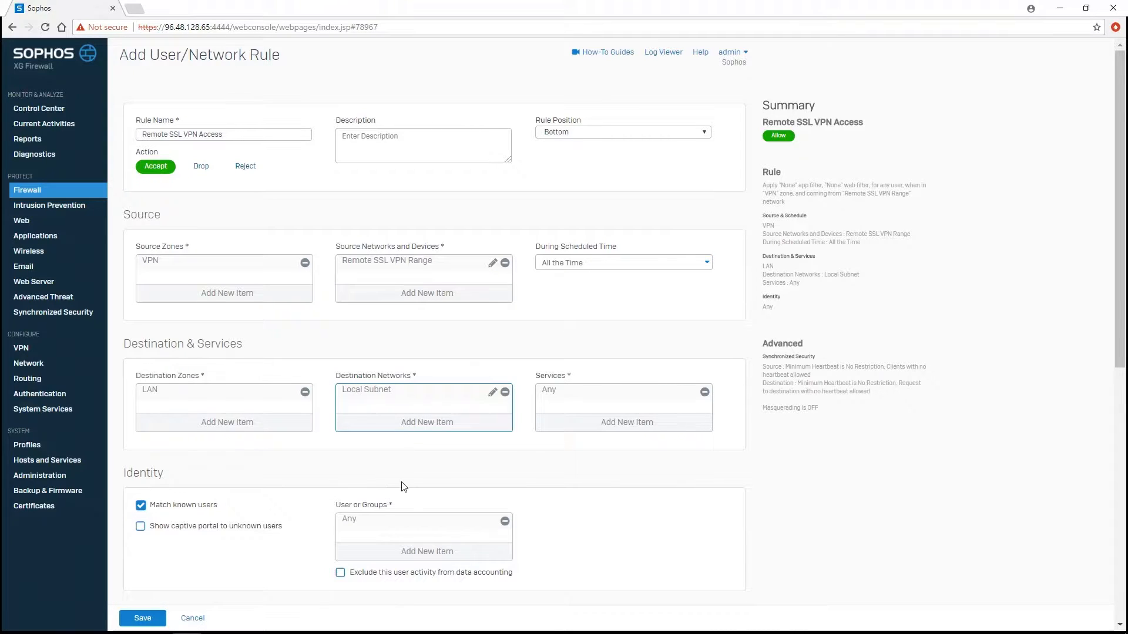
- Restrict the rule to Remote SSL VPN Group users and save it
scroll(418, 506, down, 1)
click(423, 494)
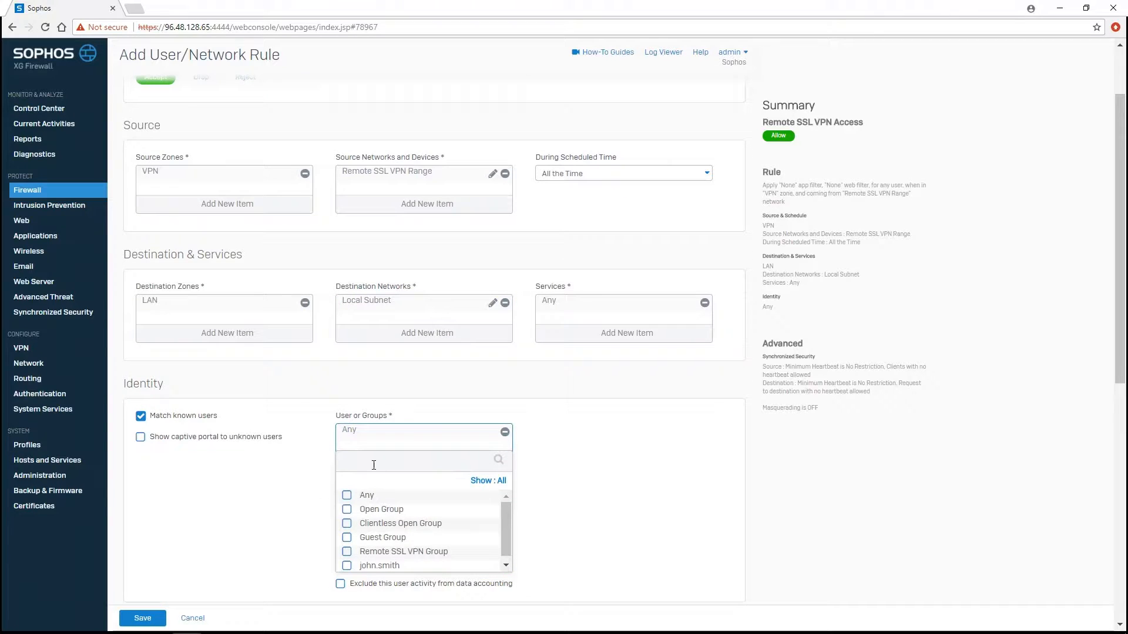
click(374, 464)
click(410, 513)
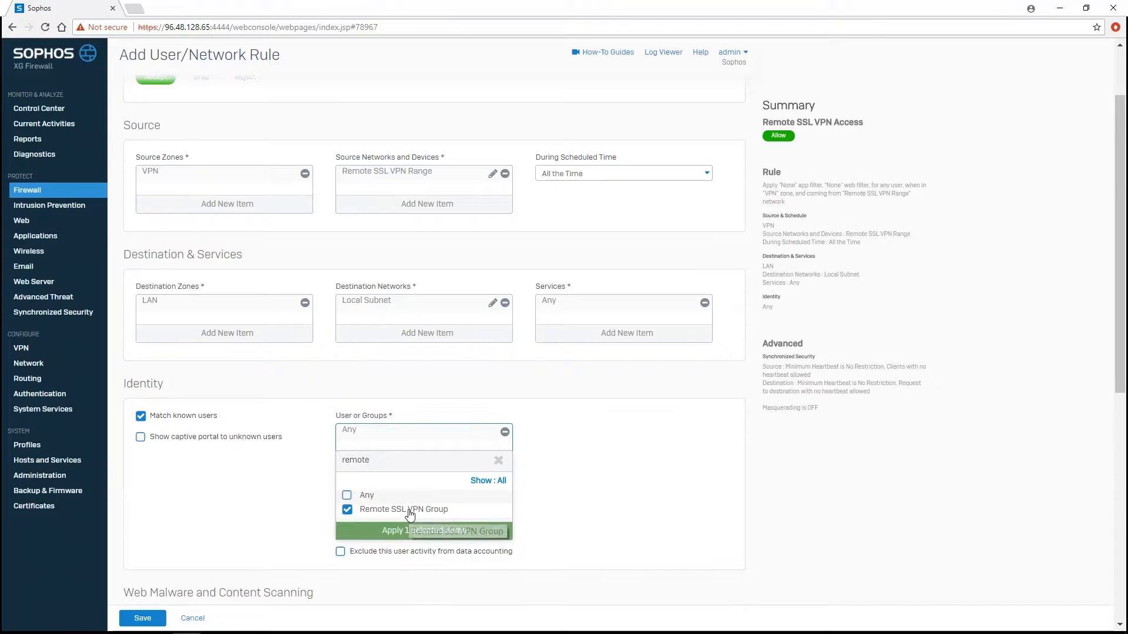
click(418, 531)
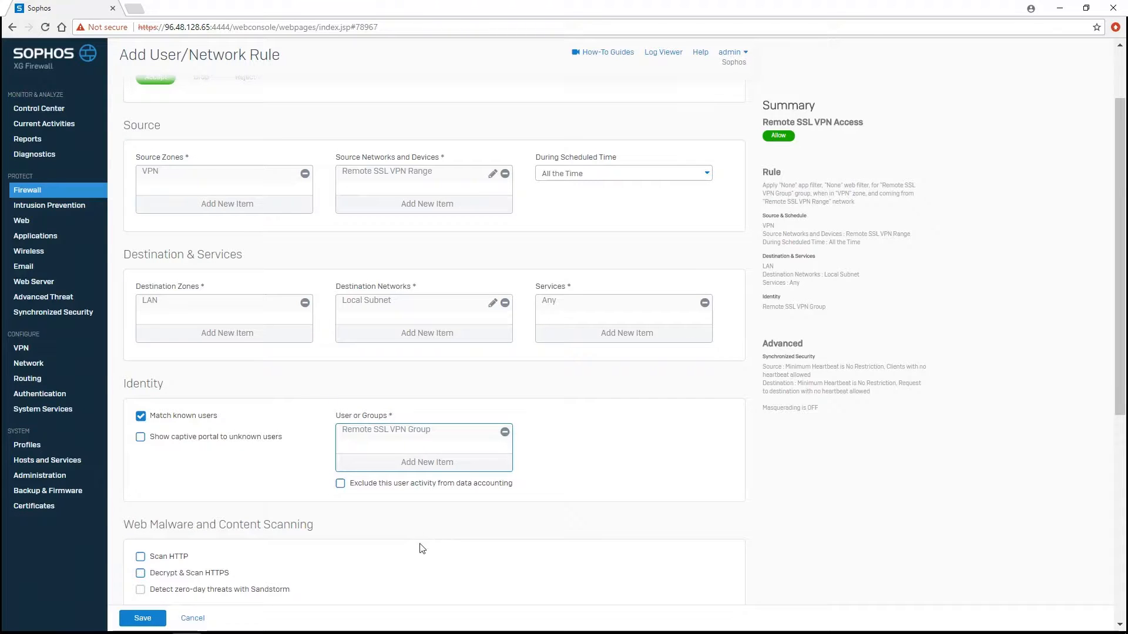
scroll(432, 542, down, 6)
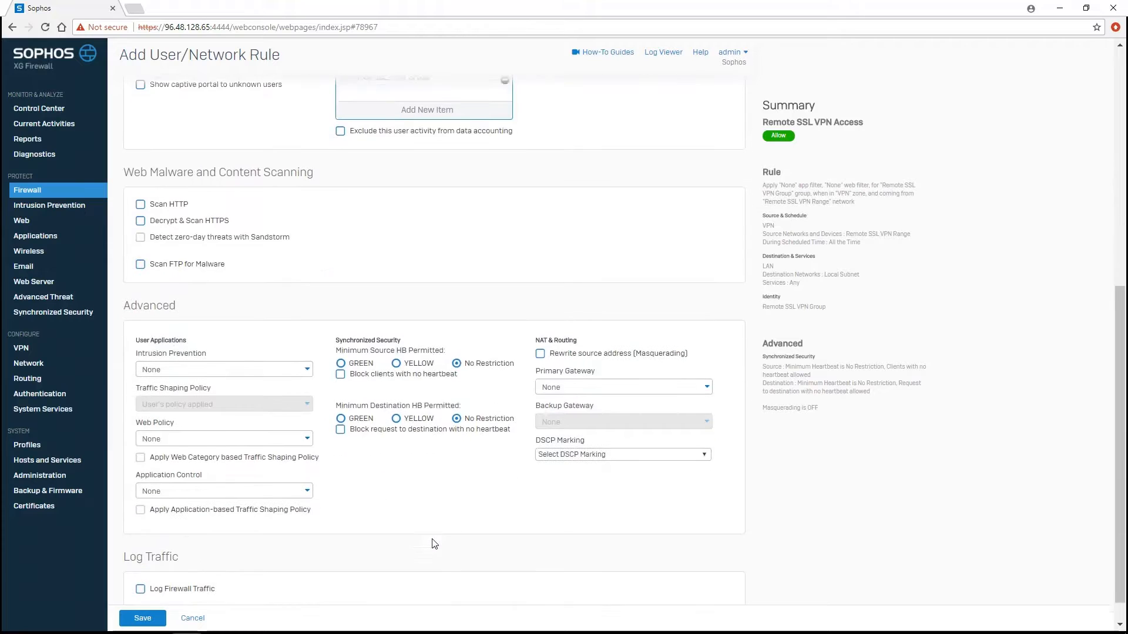
scroll(432, 542, down, 1)
click(164, 615)
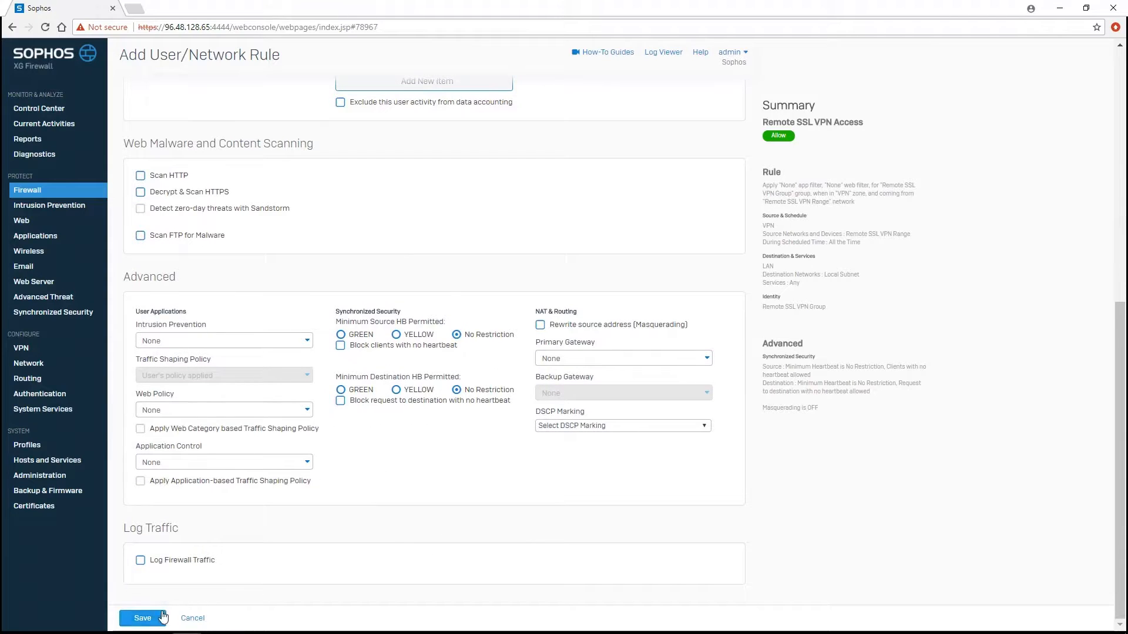